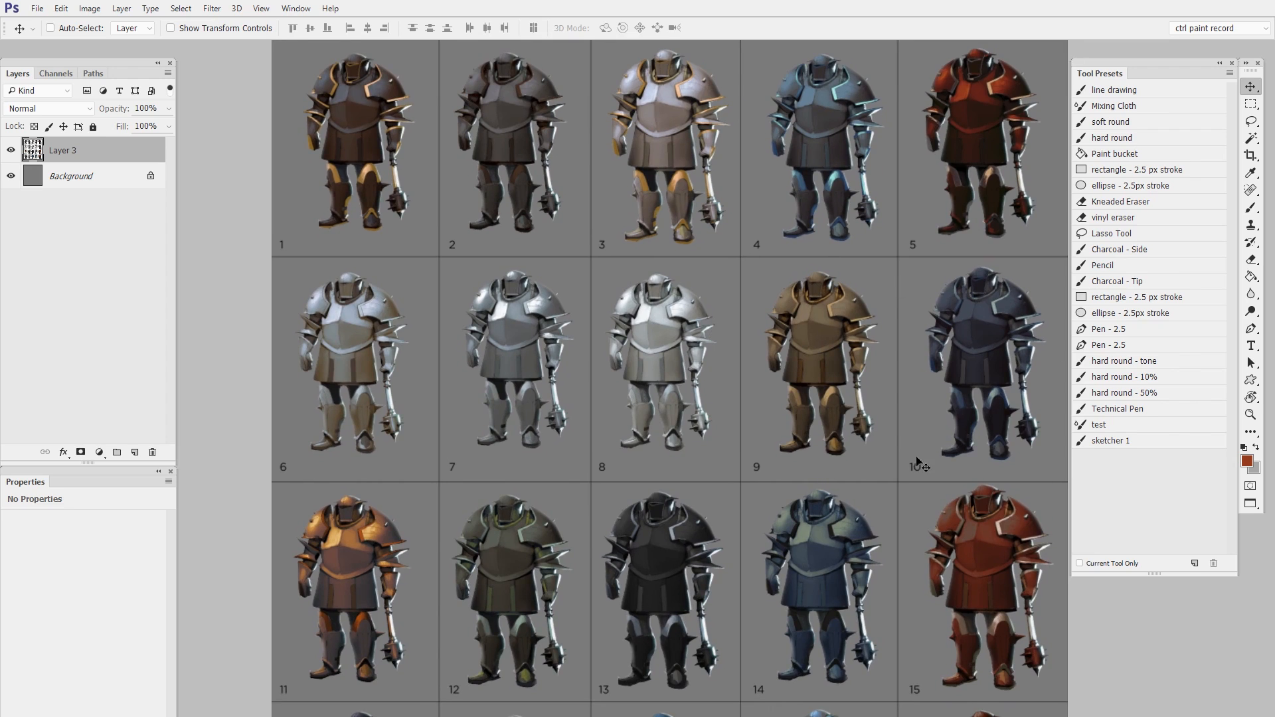
# Hide and reshow Layer 3 to examine the figures against the plain gray Background layer
pyautogui.click(109, 177)
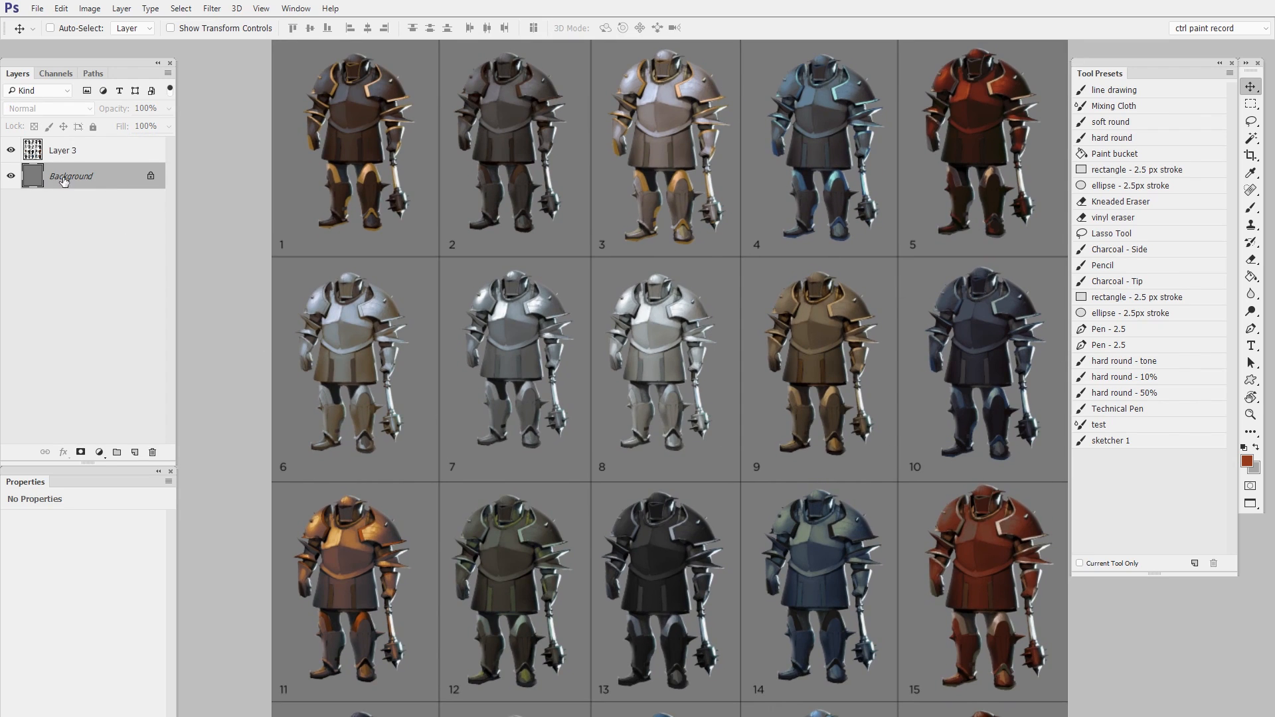
pyautogui.click(11, 152)
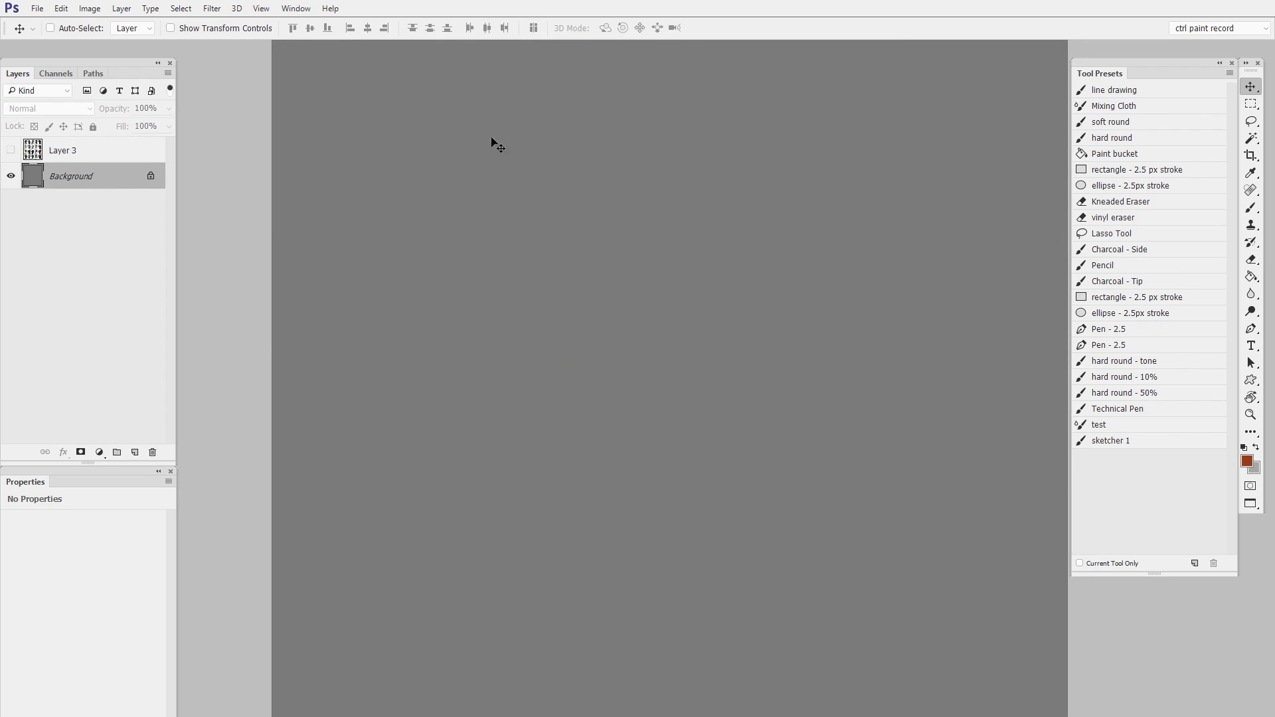
pyautogui.click(11, 151)
pyautogui.moveTo(701, 237); pyautogui.dragTo(796, 312)
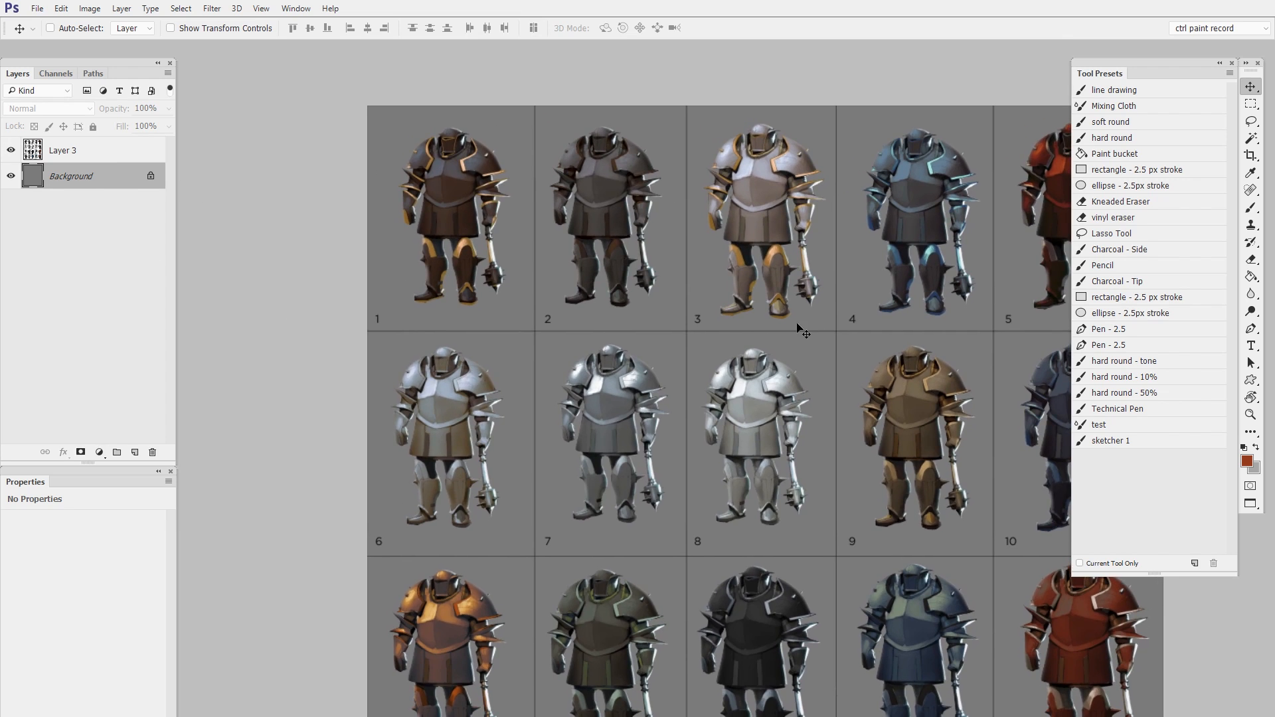
# Try outlining figures 2 and 3 with freehand lasso selections, and clear the selections
pyautogui.press('z')
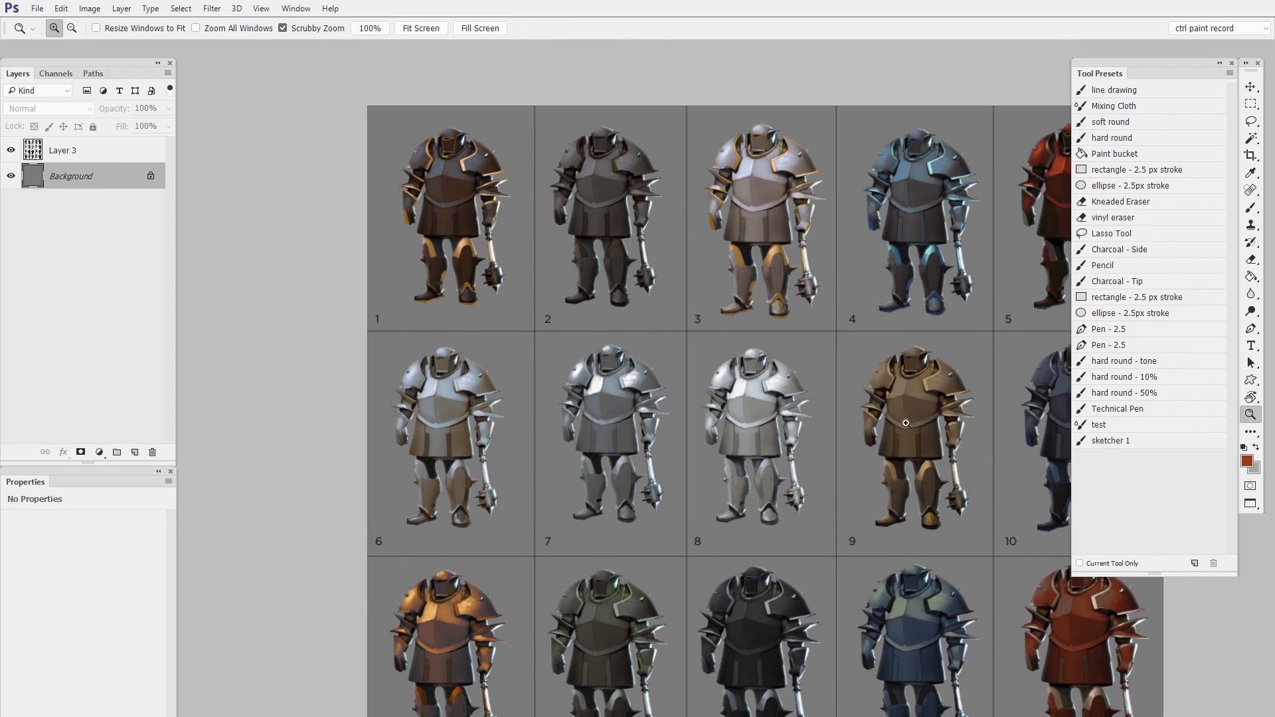
pyautogui.click(891, 424)
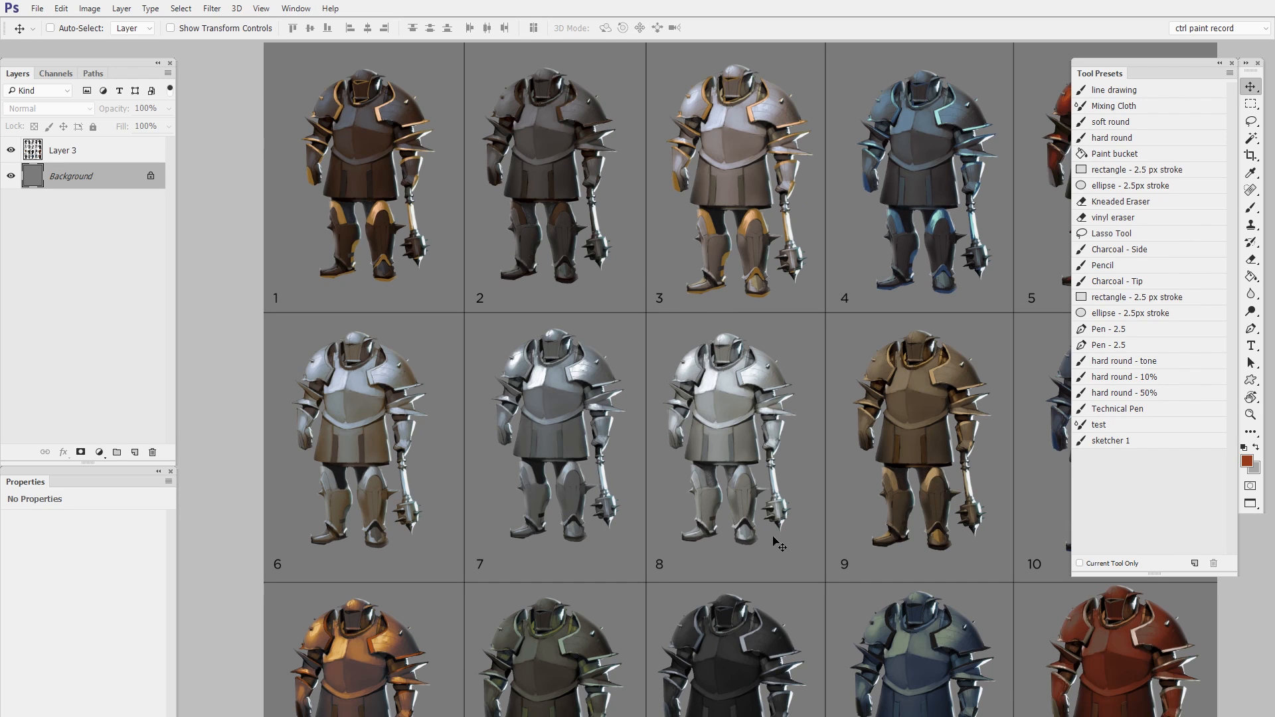
pyautogui.click(1251, 121)
pyautogui.moveTo(690, 243); pyautogui.dragTo(899, 355)
pyautogui.press('z')
pyautogui.click(902, 352)
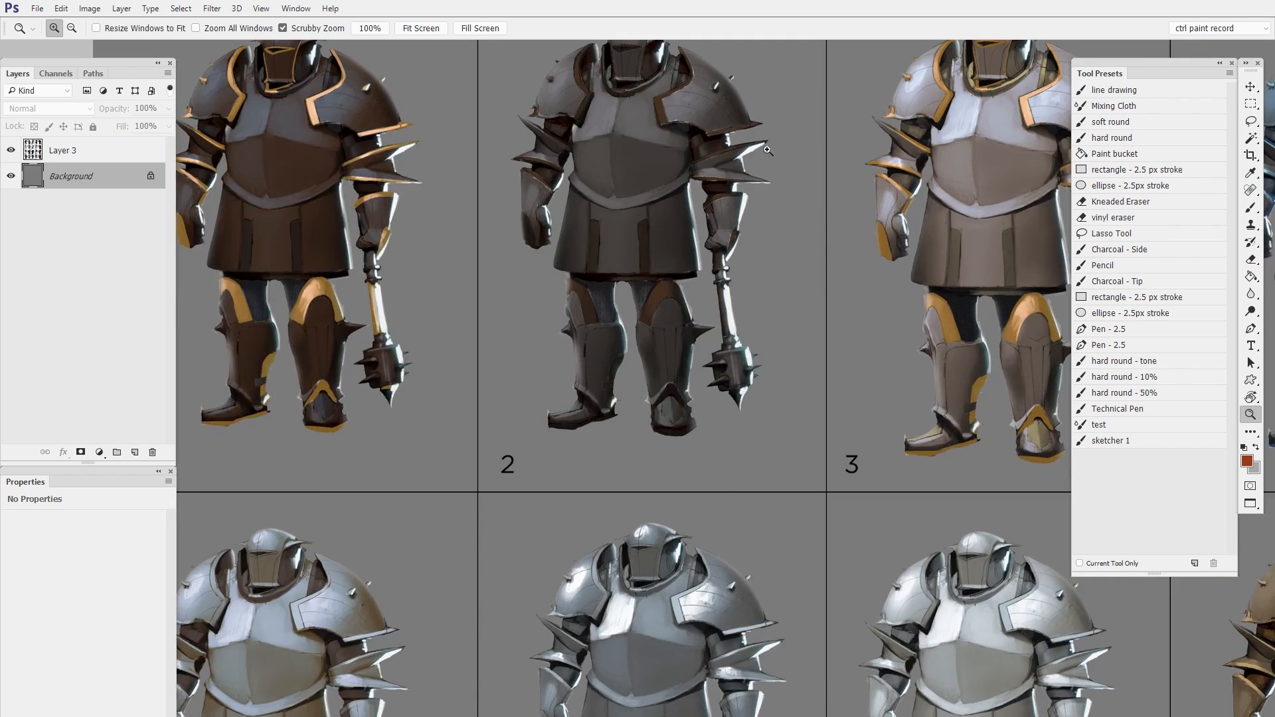
pyautogui.click(786, 154)
pyautogui.click(1251, 122)
pyautogui.moveTo(784, 393)
pyautogui.mouseDown()
pyautogui.moveTo(694, 514)
pyautogui.moveTo(515, 499)
pyautogui.mouseUp()
pyautogui.moveTo(459, 108)
pyautogui.mouseDown()
pyautogui.moveTo(467, 245)
pyautogui.moveTo(467, 232)
pyautogui.moveTo(692, 170)
pyautogui.moveTo(784, 380)
pyautogui.moveTo(777, 602)
pyautogui.mouseUp()
pyautogui.moveTo(775, 558); pyautogui.dragTo(542, 408)
pyautogui.moveTo(640, 146)
pyautogui.mouseDown()
pyautogui.moveTo(636, 258)
pyautogui.moveTo(679, 563)
pyautogui.moveTo(859, 576)
pyautogui.moveTo(989, 498)
pyautogui.moveTo(997, 240)
pyautogui.moveTo(979, 59)
pyautogui.moveTo(830, 16)
pyautogui.moveTo(667, 53)
pyautogui.moveTo(639, 147)
pyautogui.mouseUp()
pyautogui.moveTo(601, 288); pyautogui.dragTo(617, 367)
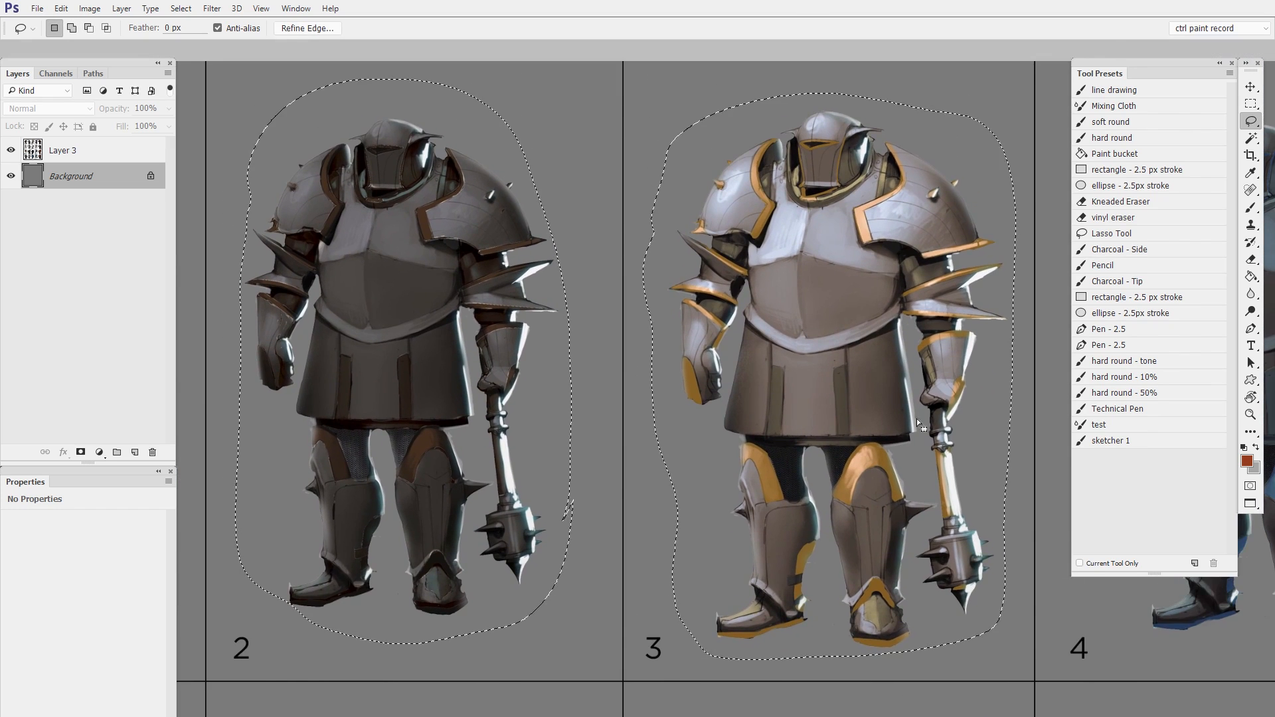
pyautogui.hotkey('ctrl', '-')
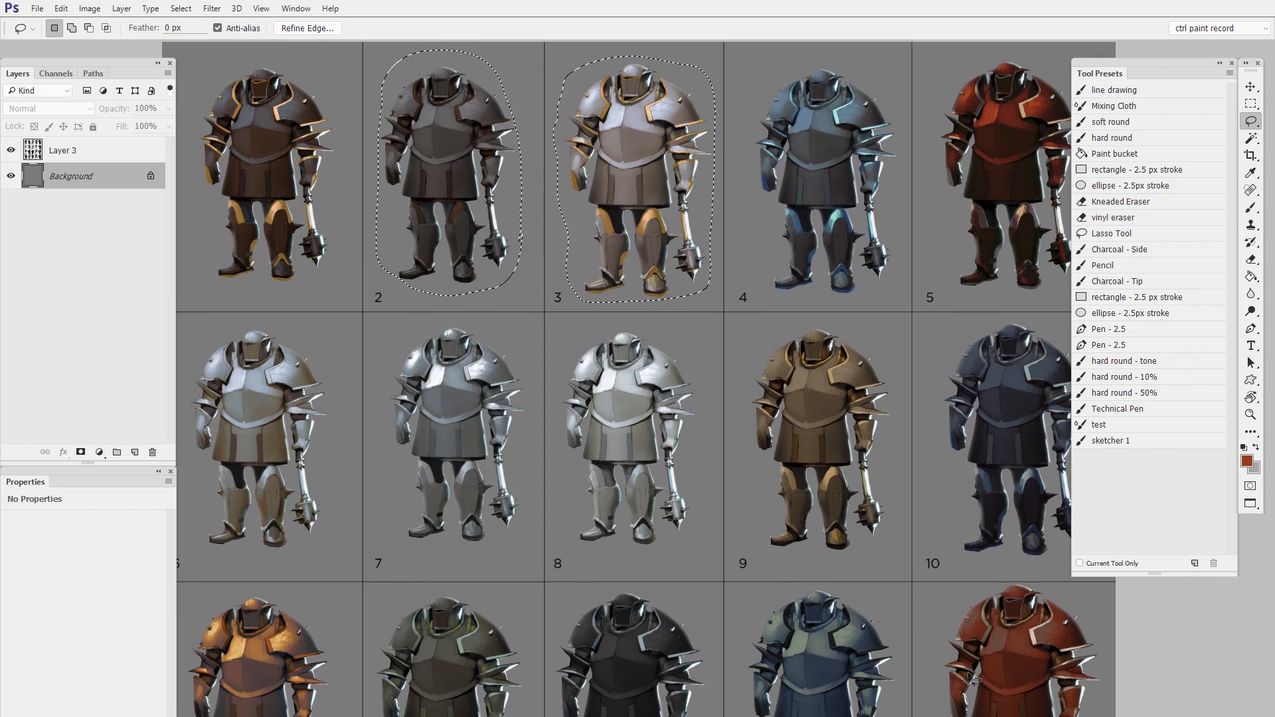
pyautogui.click(897, 378)
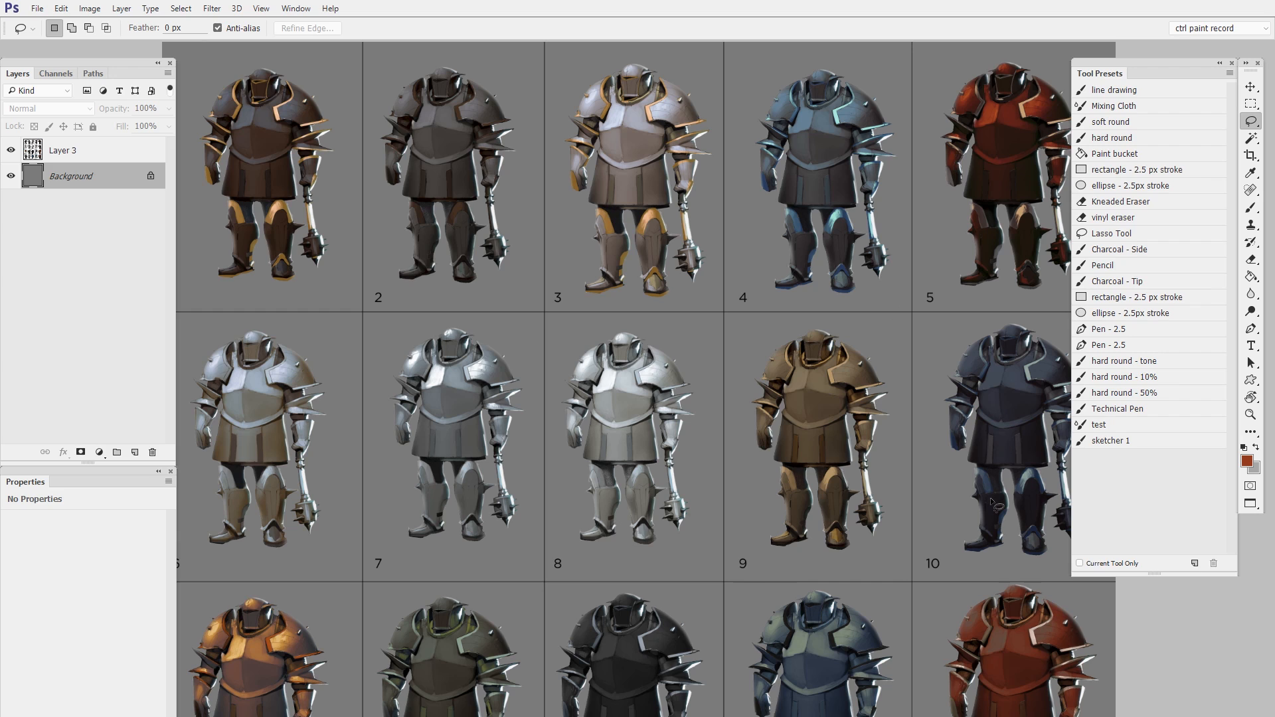
# Create a new layer above Layer 3, fill a rectangular selection with the reddish-brown foreground color, and deselect
pyautogui.click(112, 142)
pyautogui.hotkey('ctrl', 'shift', 'alt', 'n')
pyautogui.moveTo(810, 403); pyautogui.dragTo(898, 404)
pyautogui.click(1252, 104)
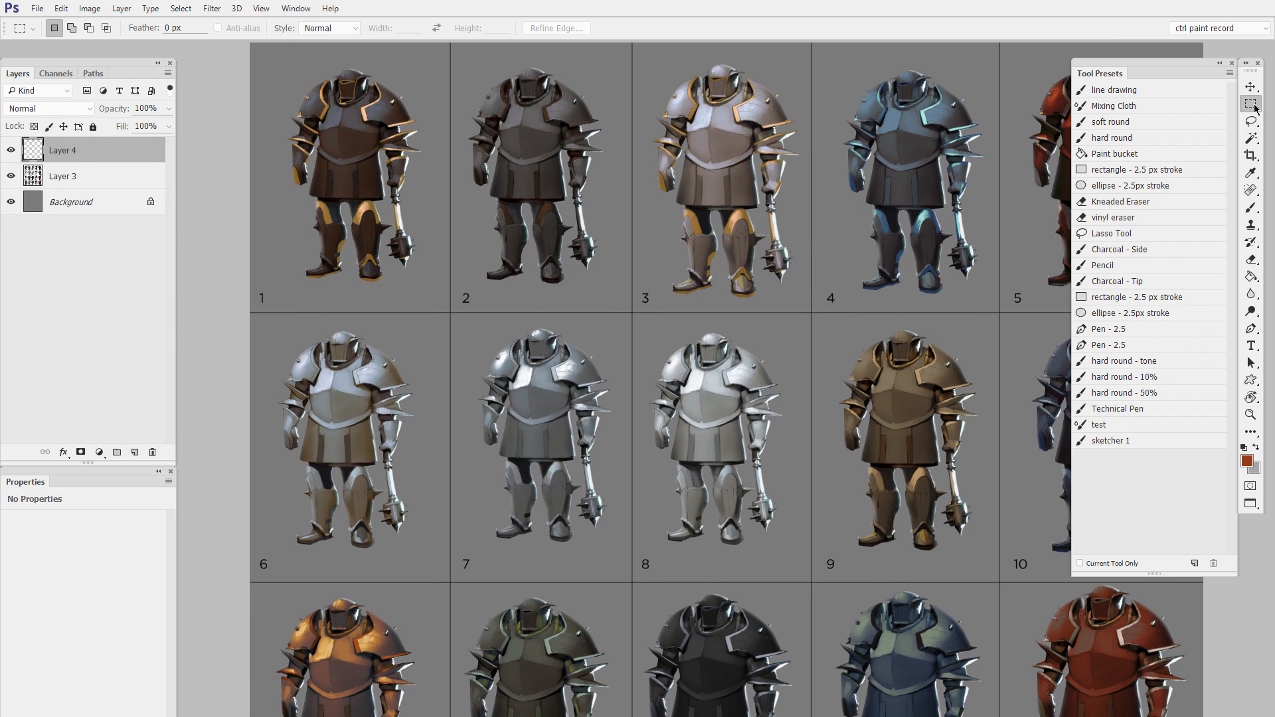
pyautogui.moveTo(744, 320); pyautogui.dragTo(870, 489)
pyautogui.press('g')
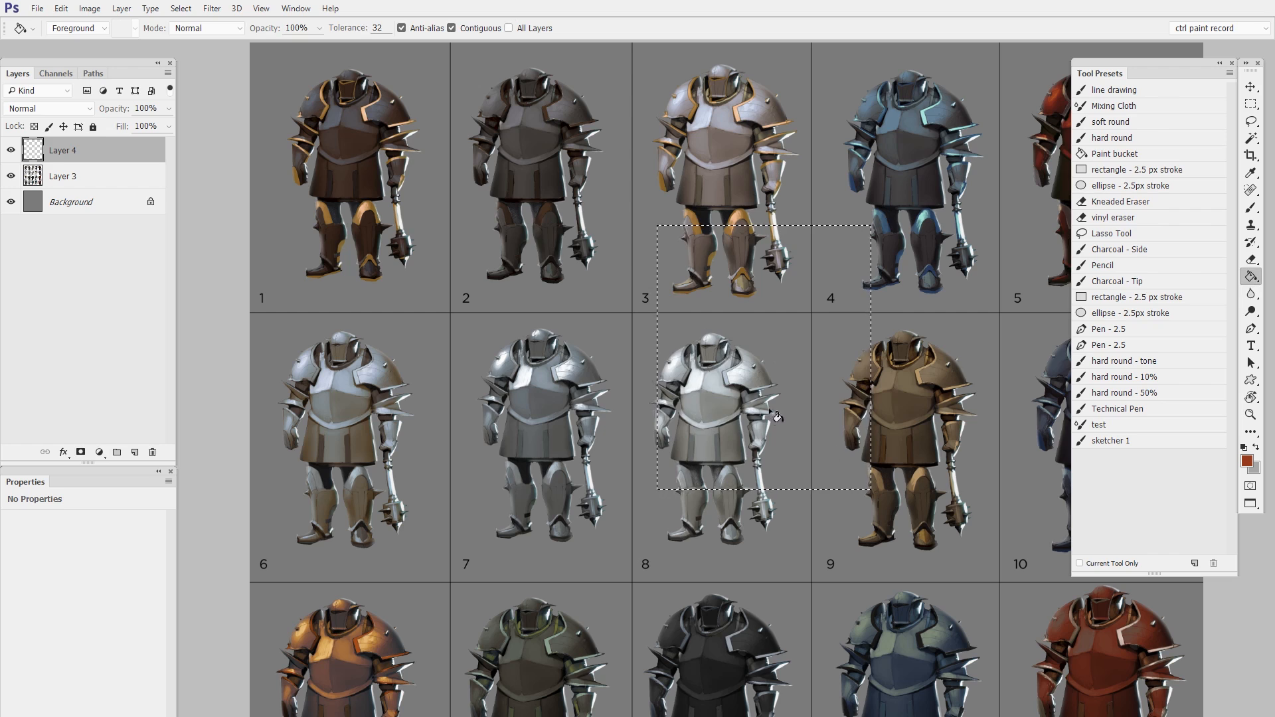
pyautogui.click(827, 449)
pyautogui.hotkey('ctrl', 'd')
# Try nudging the filled rectangle and loading its outline as a selection, clearing the selection at the end
pyautogui.click(1251, 87)
pyautogui.moveTo(810, 364)
pyautogui.mouseDown()
pyautogui.moveTo(844, 360)
pyautogui.moveTo(800, 379)
pyautogui.mouseUp()
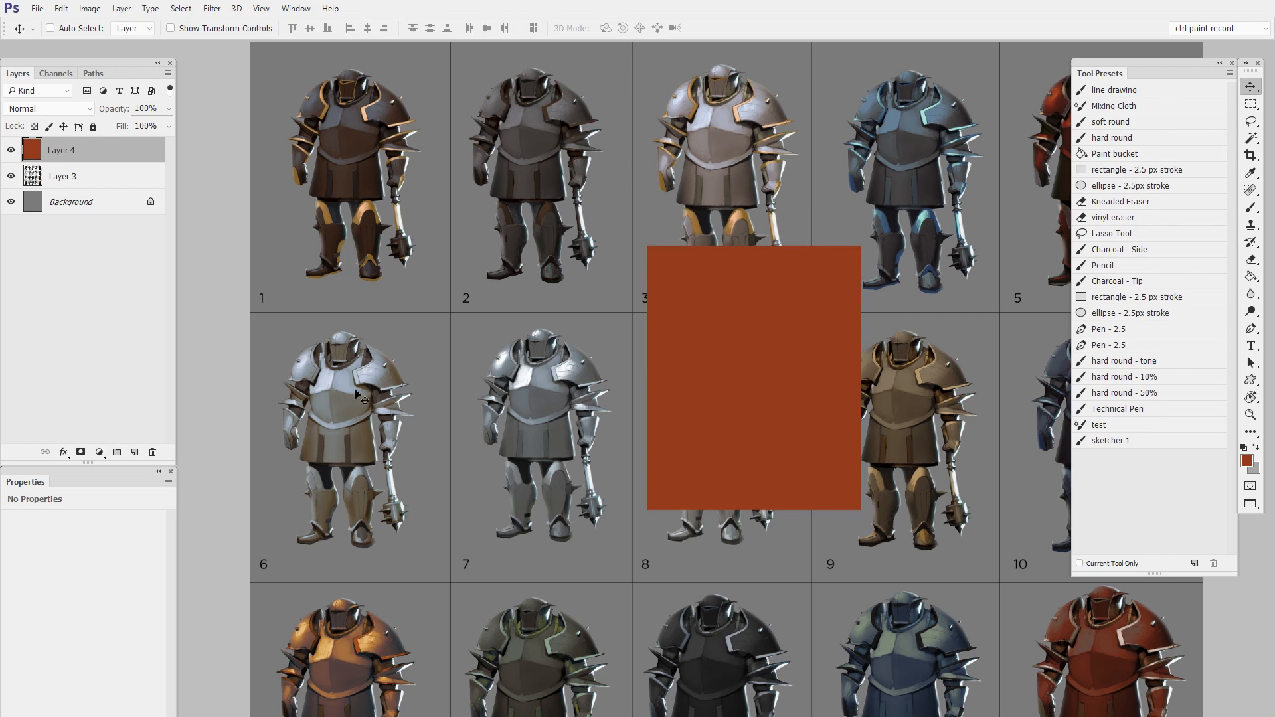
pyautogui.keyDown('ctrl'); pyautogui.click(33, 150); pyautogui.keyUp('ctrl')
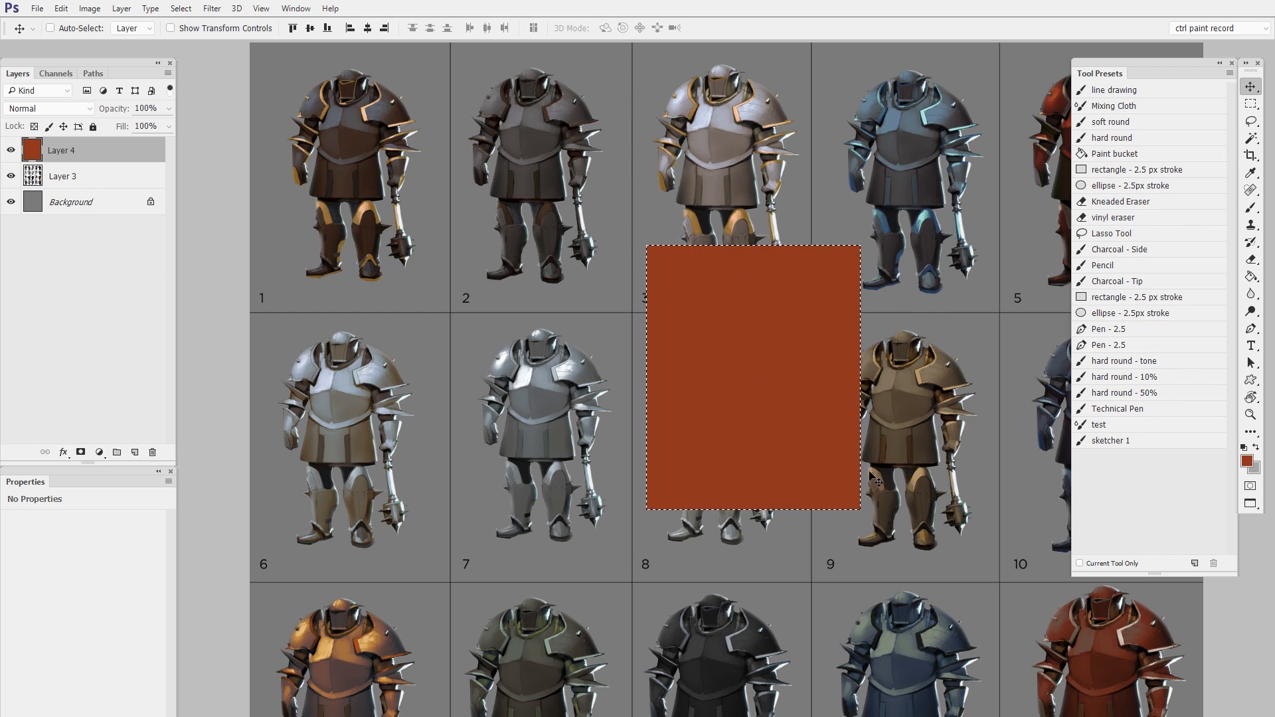
pyautogui.press('m')
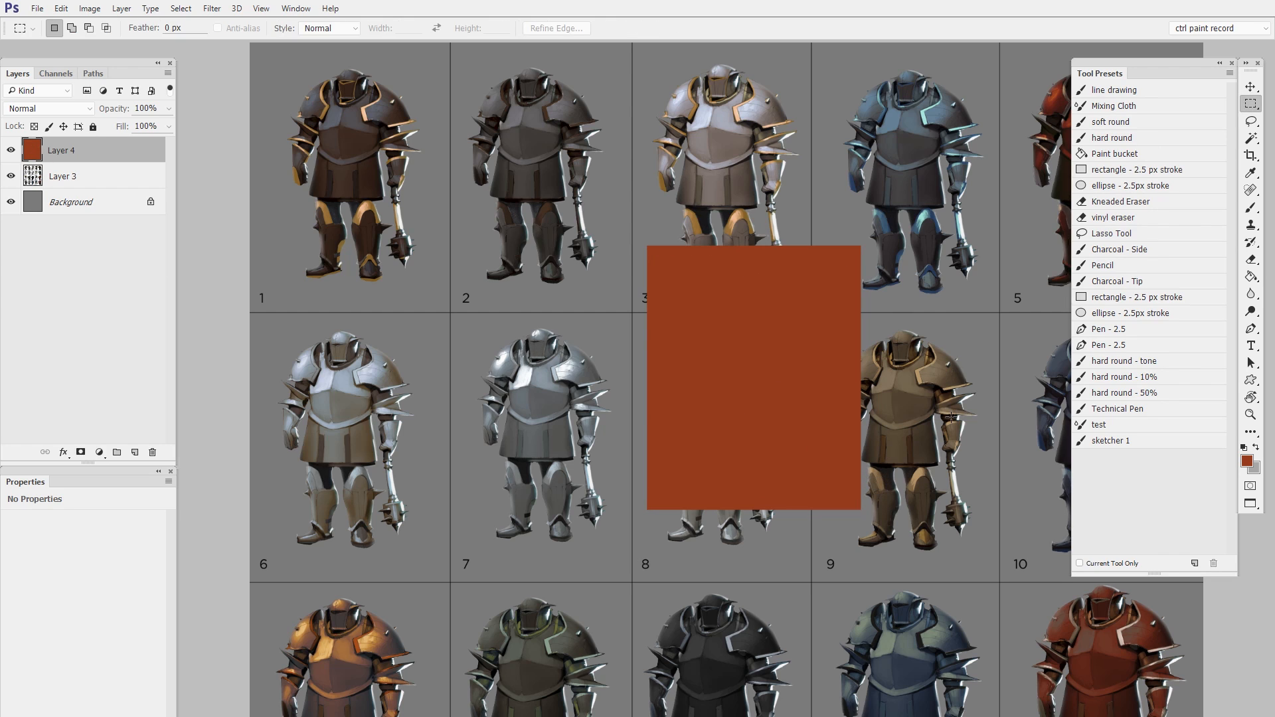
pyautogui.click(1251, 120)
pyautogui.moveTo(830, 160)
pyautogui.mouseDown()
pyautogui.moveTo(990, 186)
pyautogui.moveTo(851, 64)
pyautogui.mouseUp()
pyautogui.hotkey('ctrl', 'd')
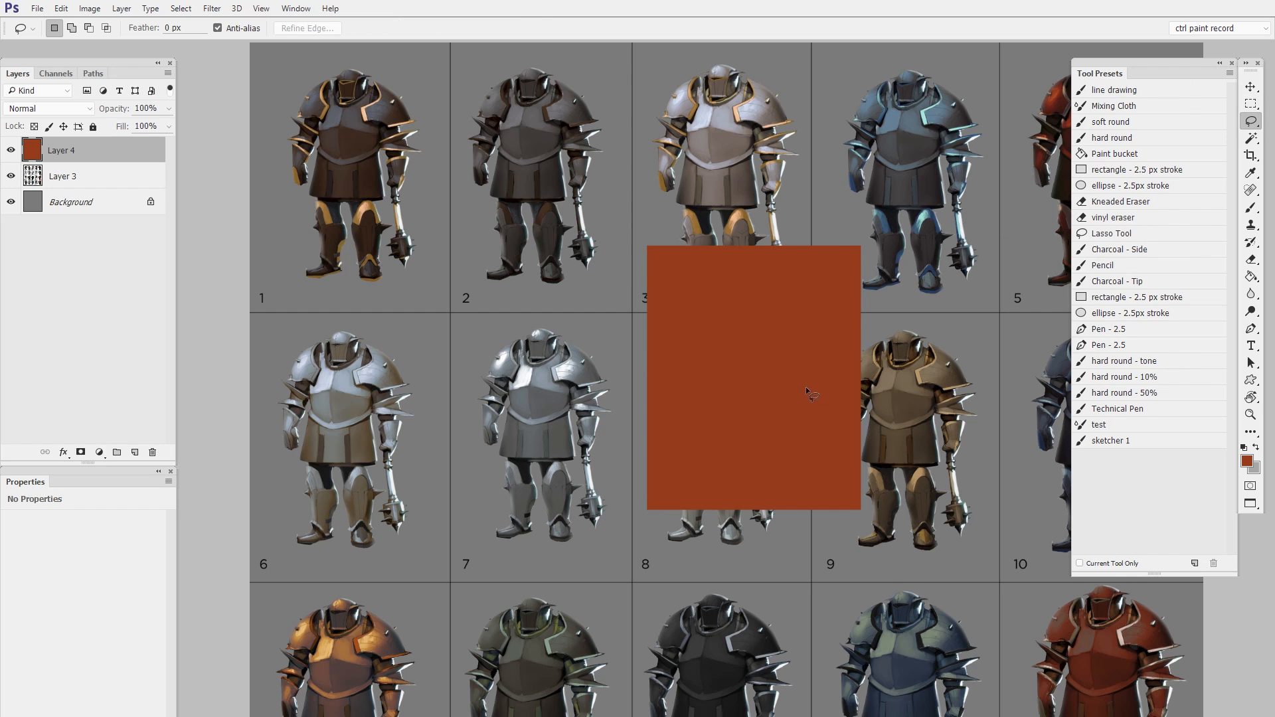
# Move the reddish-brown rectangle over figure 1 and scale it to about 73% width and 84.6% height
pyautogui.moveTo(806, 389); pyautogui.dragTo(728, 382)
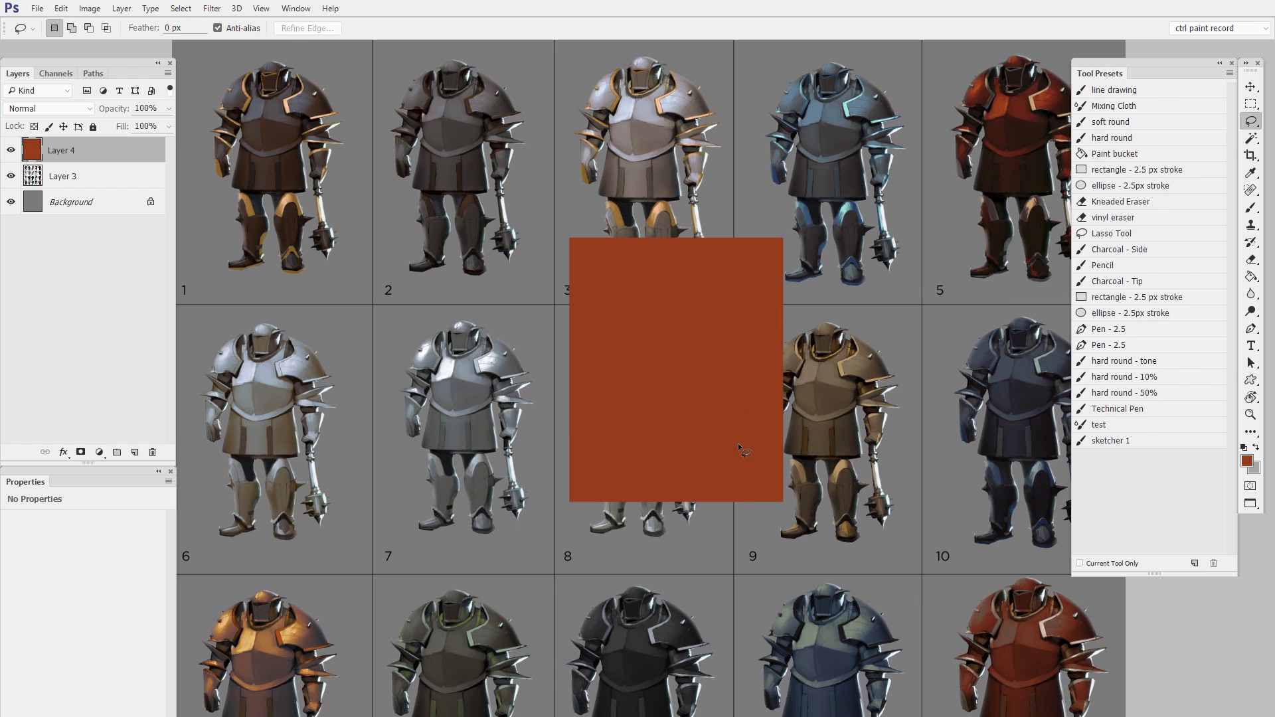
pyautogui.click(1247, 89)
pyautogui.moveTo(679, 376); pyautogui.dragTo(893, 415)
pyautogui.moveTo(893, 415); pyautogui.dragTo(646, 299)
pyautogui.hotkey('ctrl', 't')
pyautogui.moveTo(684, 376); pyautogui.dragTo(628, 340)
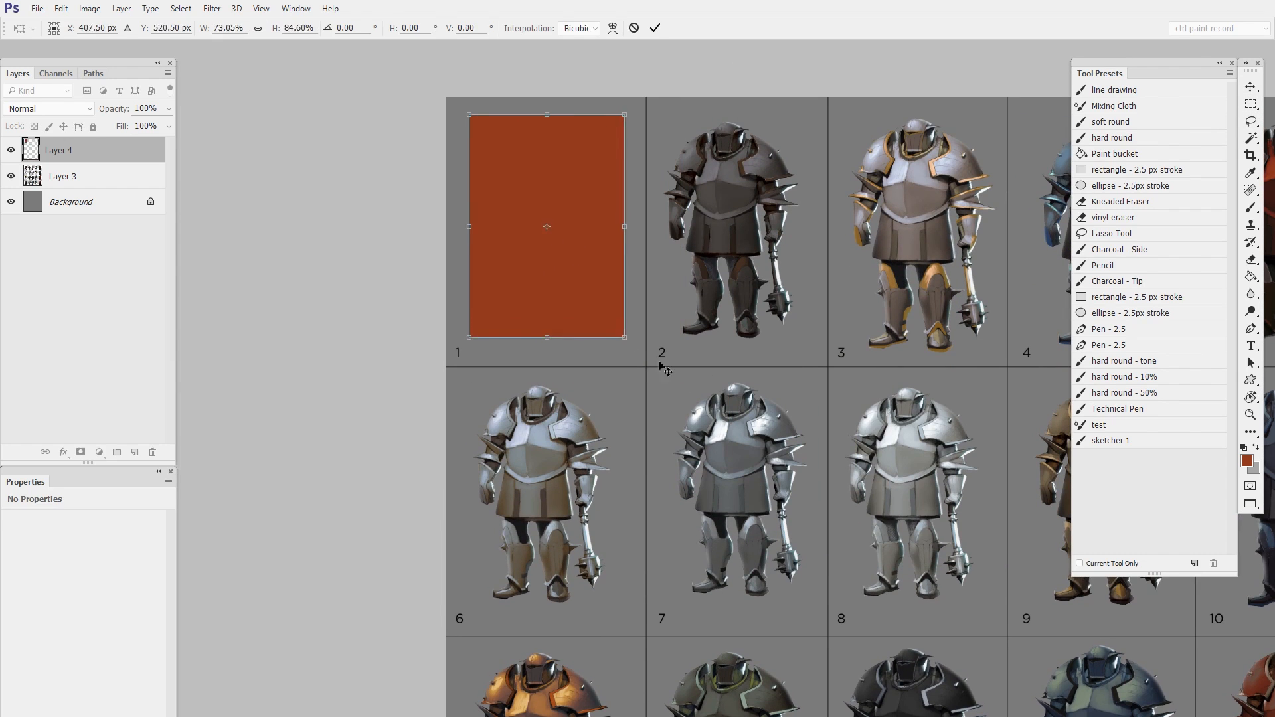
pyautogui.press('Return')
pyautogui.moveTo(826, 504); pyautogui.dragTo(735, 493)
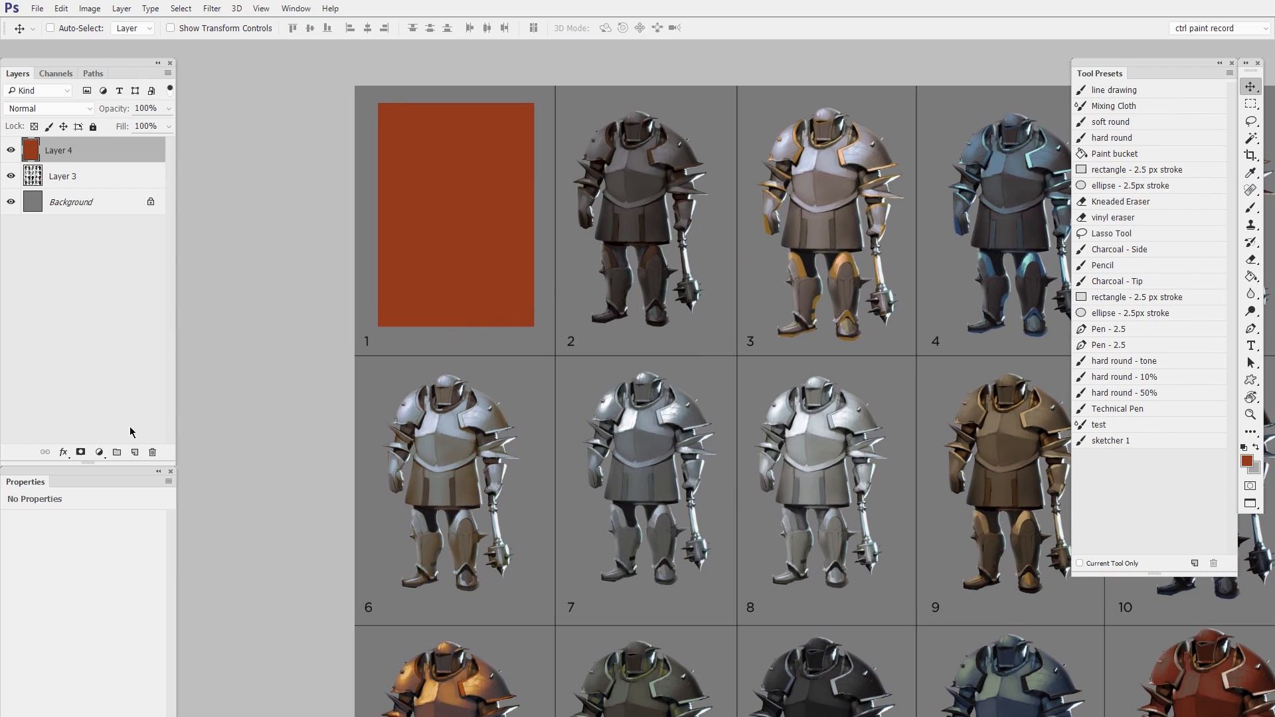
# Put Layer 4 into a new layer group and set the group's opacity to 40%
pyautogui.click(117, 452)
pyautogui.moveTo(77, 172); pyautogui.dragTo(78, 146)
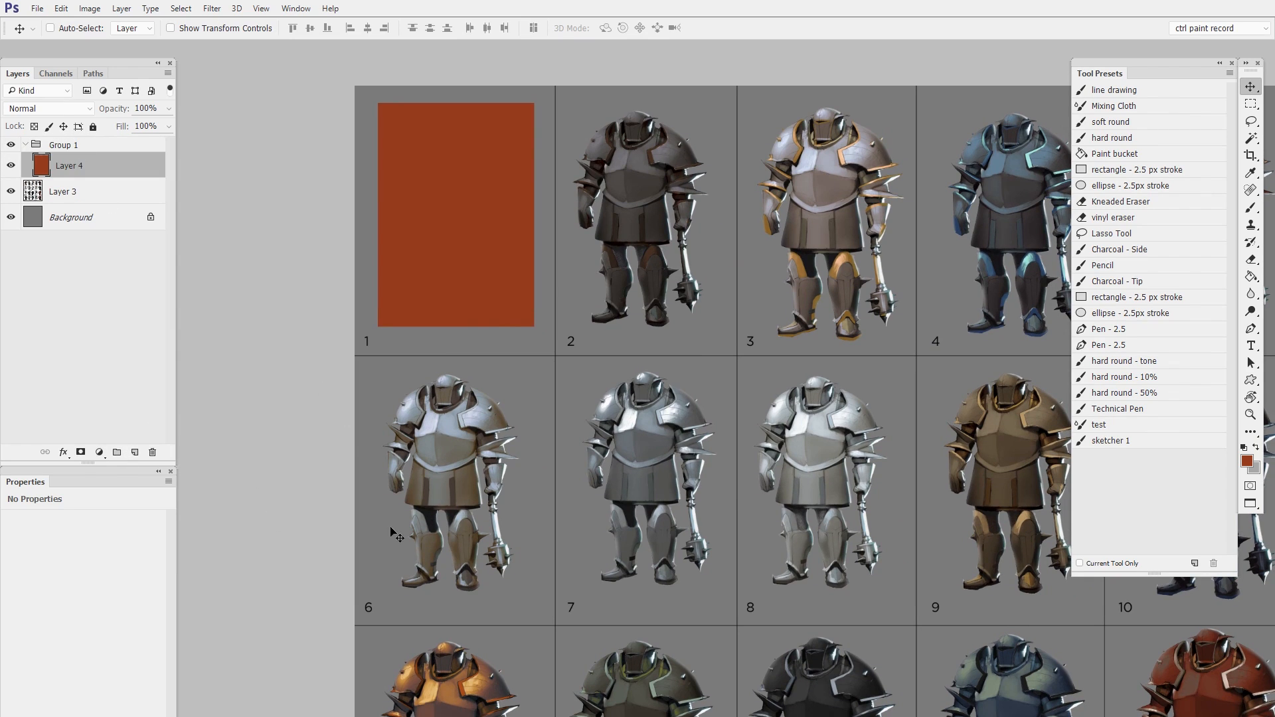
pyautogui.click(103, 146)
pyautogui.click(169, 109)
pyautogui.moveTo(161, 127); pyautogui.dragTo(130, 126)
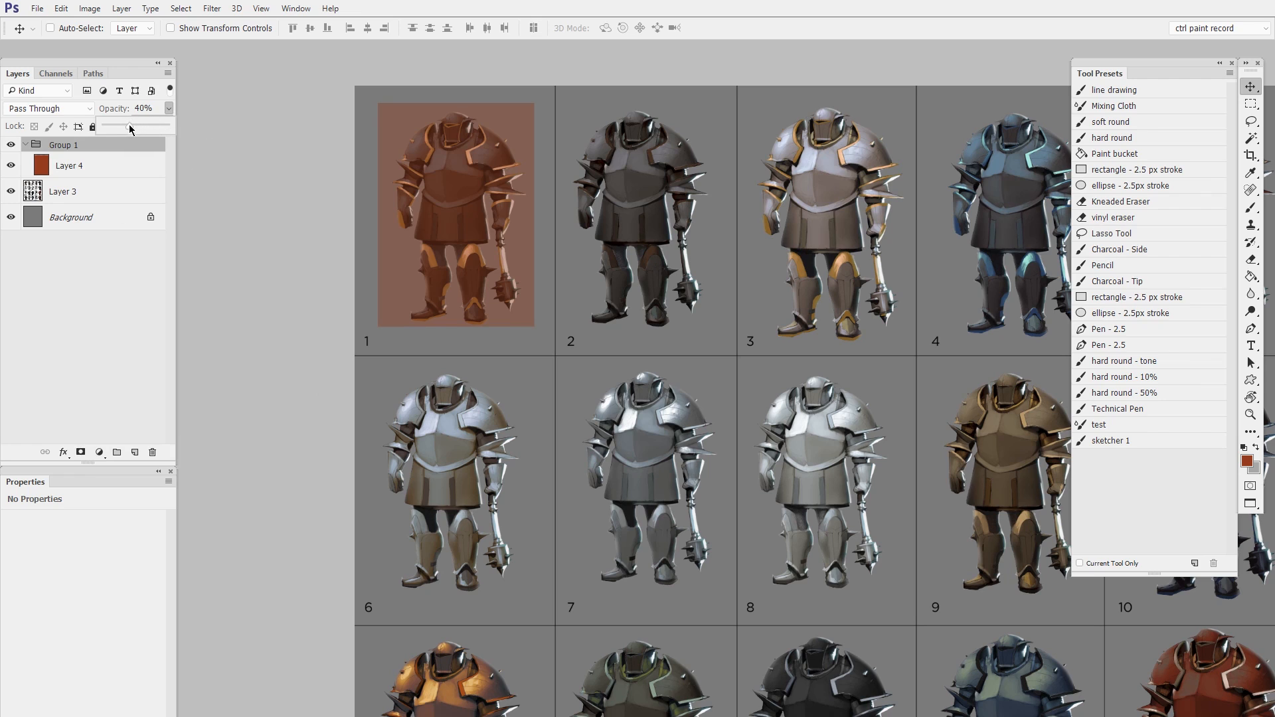
# Duplicate the Layer 4 rectangle over figure 2 and resize the copy to fit that figure
pyautogui.click(120, 173)
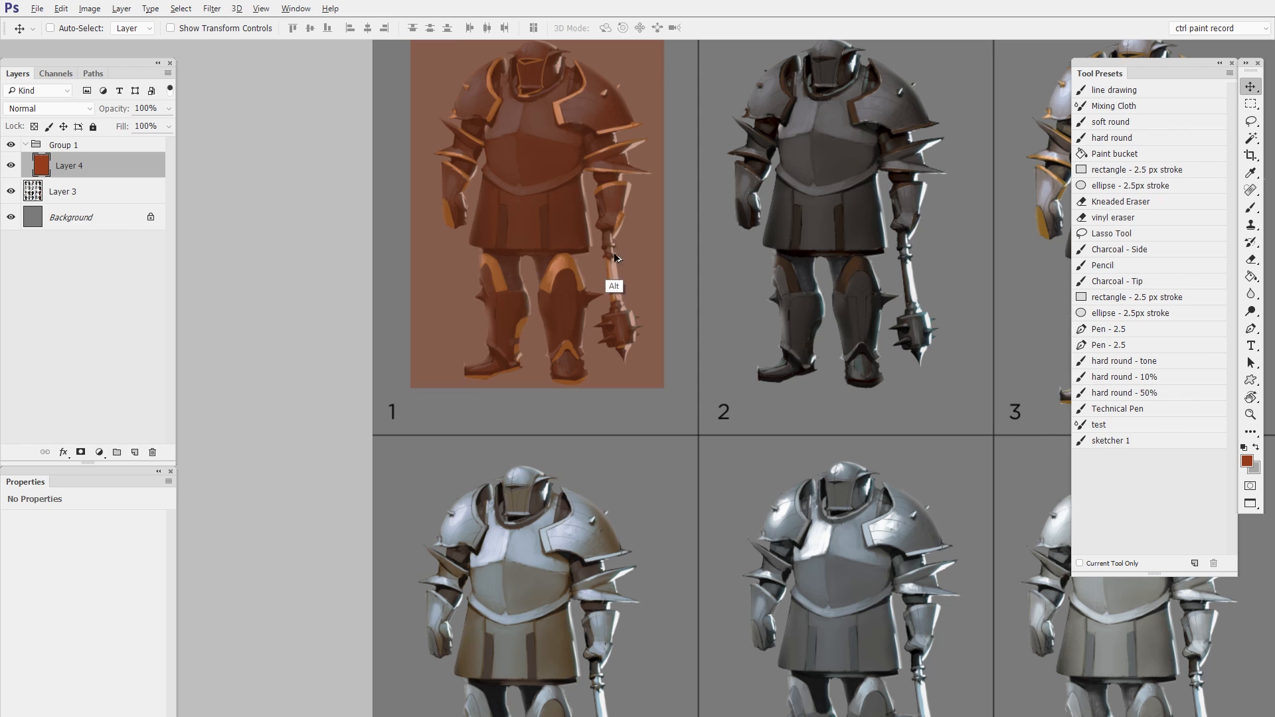
pyautogui.moveTo(517, 257); pyautogui.dragTo(834, 267)
pyautogui.moveTo(946, 312); pyautogui.dragTo(857, 451)
pyautogui.hotkey('ctrl', 't')
pyautogui.moveTo(890, 180); pyautogui.dragTo(878, 181)
pyautogui.moveTo(833, 383); pyautogui.dragTo(828, 373)
pyautogui.press('Return')
# Duplicate the rectangle over figure 3 and transform the copy into a narrower, taller shape covering the figure
pyautogui.moveTo(832, 548); pyautogui.dragTo(662, 508)
pyautogui.moveTo(795, 437); pyautogui.dragTo(738, 320)
pyautogui.press('v')
pyautogui.hotkey('ctrl', 't')
pyautogui.moveTo(825, 166); pyautogui.dragTo(815, 158)
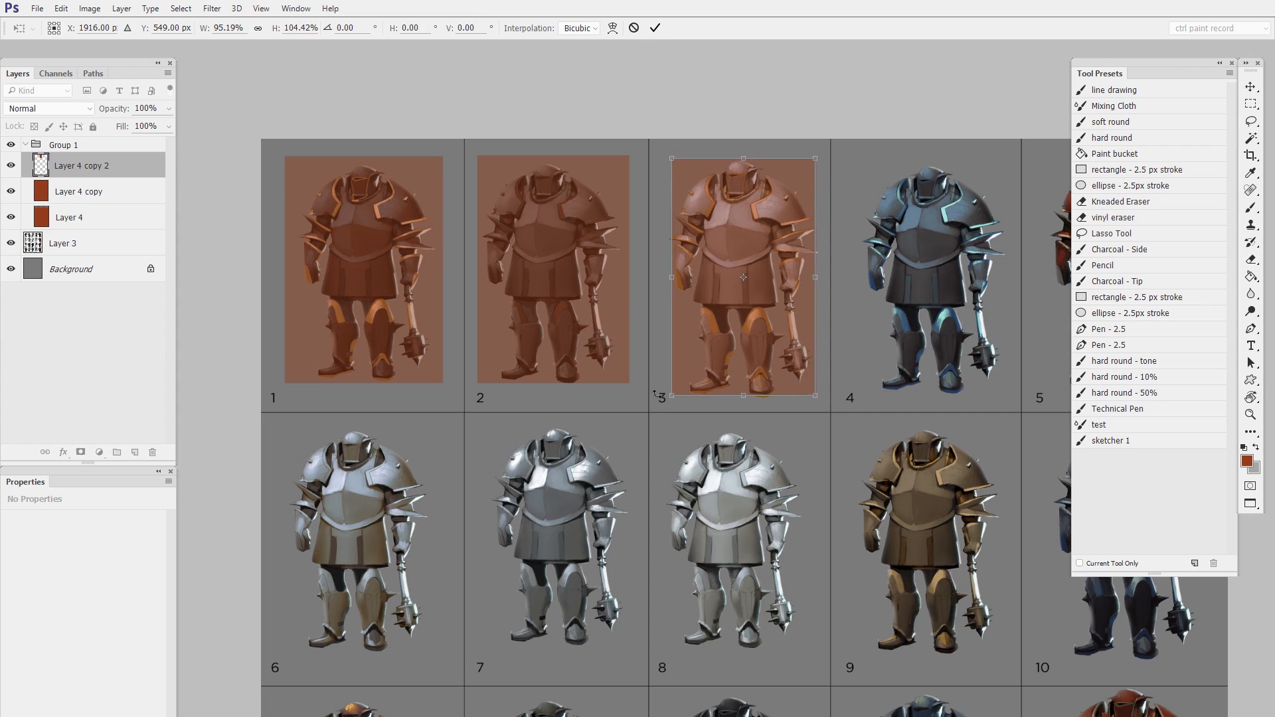
pyautogui.moveTo(665, 278); pyautogui.dragTo(660, 278)
pyautogui.press('Return')
# Place another copy of the rectangle over figure 4 and fit it with Free Transform
pyautogui.moveTo(774, 339); pyautogui.dragTo(622, 363)
pyautogui.moveTo(621, 362); pyautogui.dragTo(658, 401)
pyautogui.hotkey('ctrl', 't')
pyautogui.press('Return')
# Duplicate the rectangle over figure 5 and widen the copy to cover the figure
pyautogui.moveTo(619, 385); pyautogui.dragTo(805, 377)
pyautogui.hotkey('ctrl', 't')
pyautogui.moveTo(886, 175); pyautogui.dragTo(899, 175)
pyautogui.press('Return')
# Select all five rectangle layers and duplicate the row over figures 6–10 and again over figures 11–15
pyautogui.moveTo(839, 458); pyautogui.dragTo(948, 378)
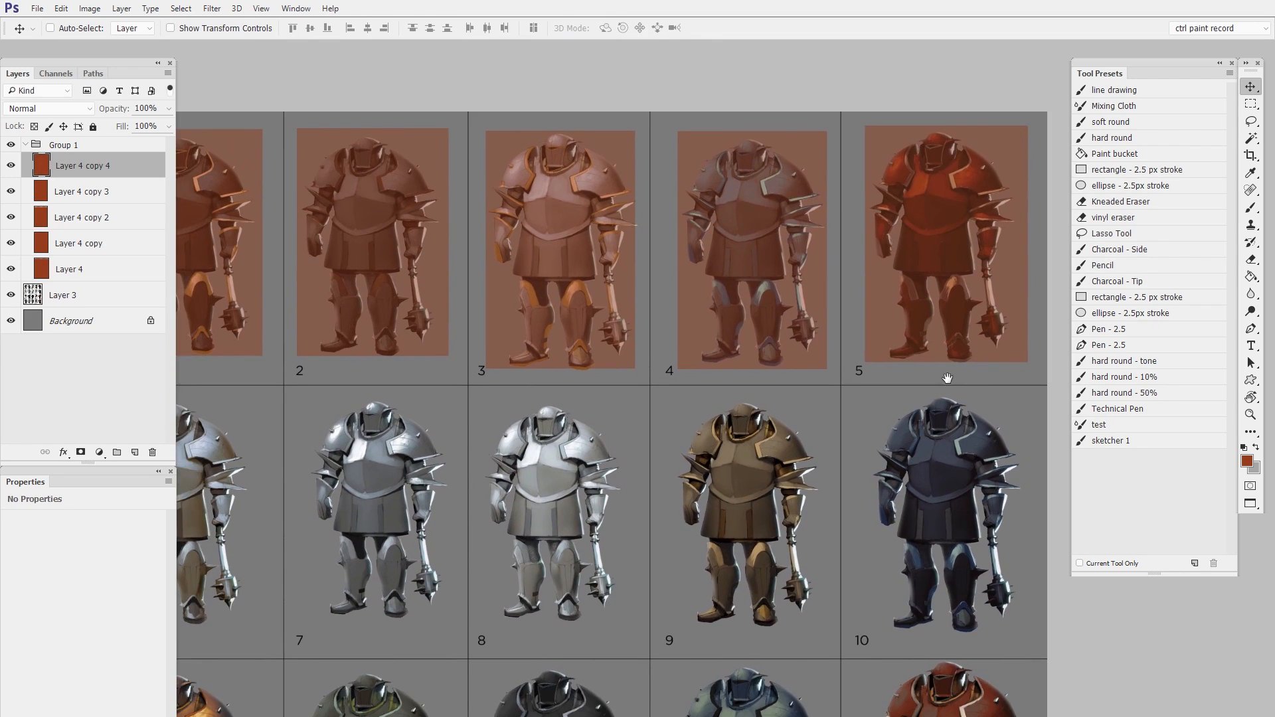
pyautogui.click(107, 269)
pyautogui.keyDown('shift'); pyautogui.click(115, 166); pyautogui.keyUp('shift')
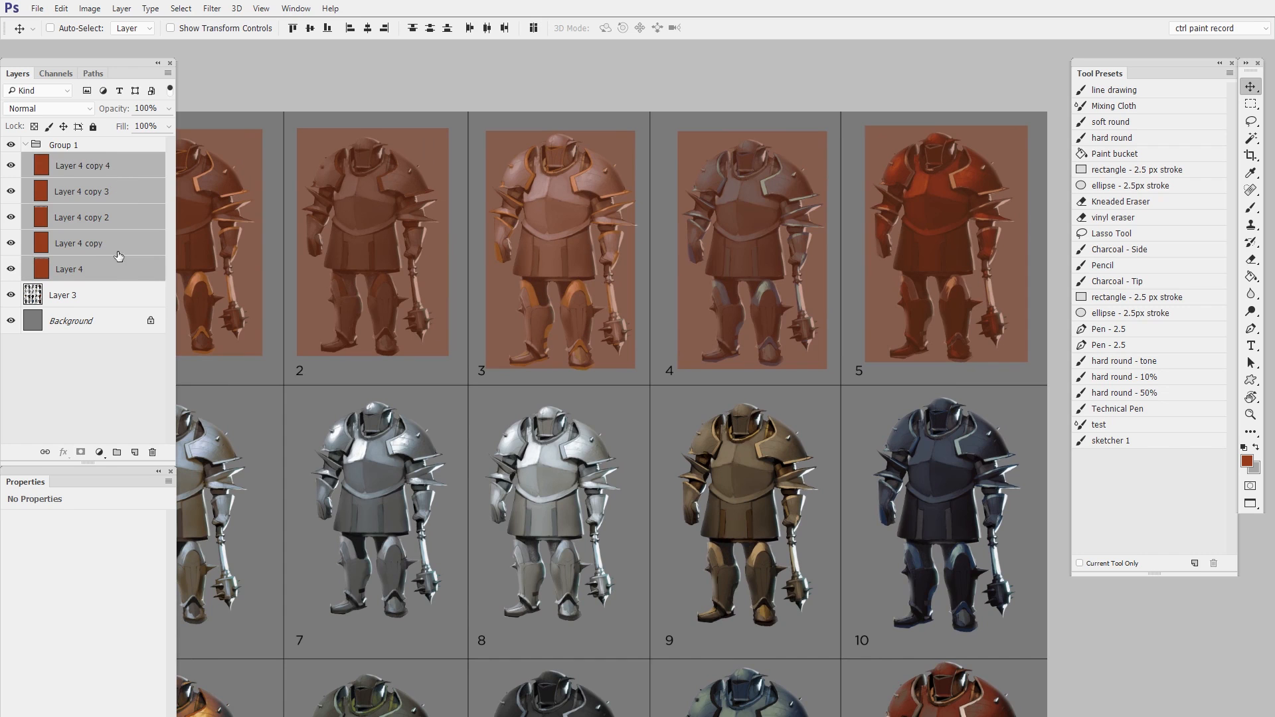
pyautogui.press('z')
pyautogui.moveTo(868, 377); pyautogui.dragTo(797, 360)
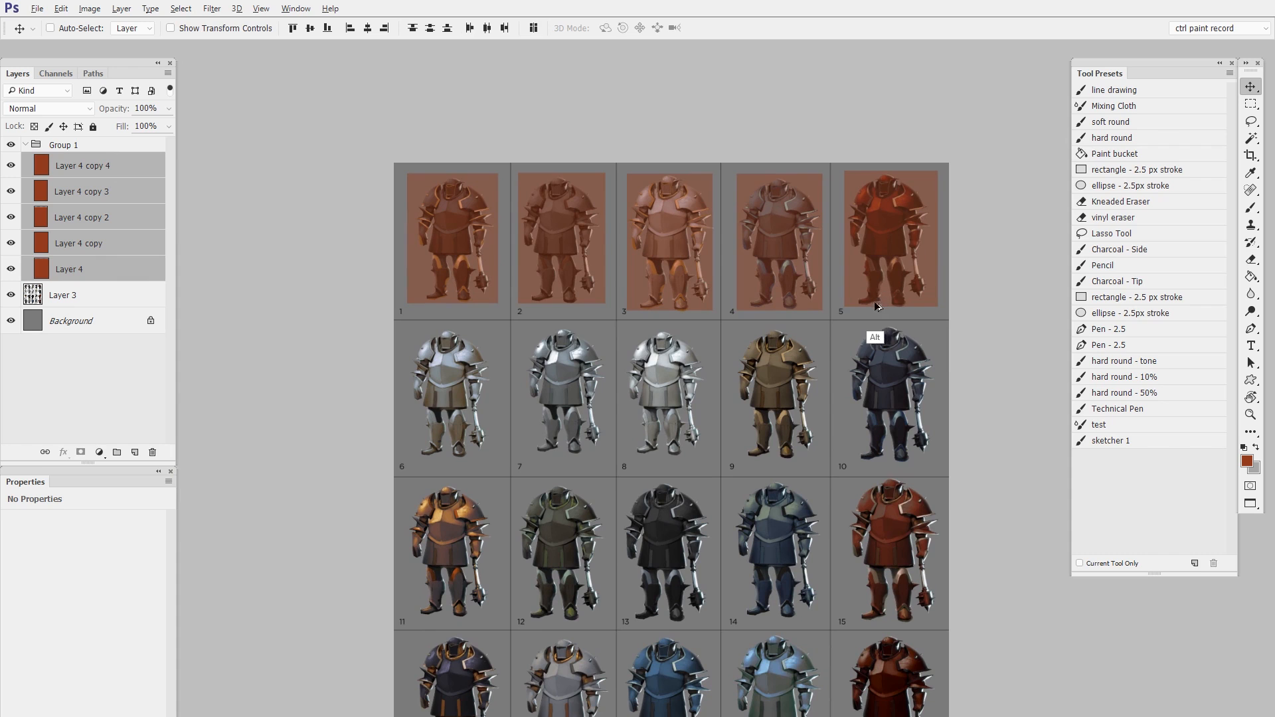
pyautogui.moveTo(897, 252); pyautogui.dragTo(902, 377)
pyautogui.moveTo(917, 441); pyautogui.dragTo(892, 270)
pyautogui.moveTo(910, 219); pyautogui.dragTo(966, 401)
# Duplicate the row of five rectangles once more over figures 16–20
pyautogui.hotkey('ctrl', 'space')
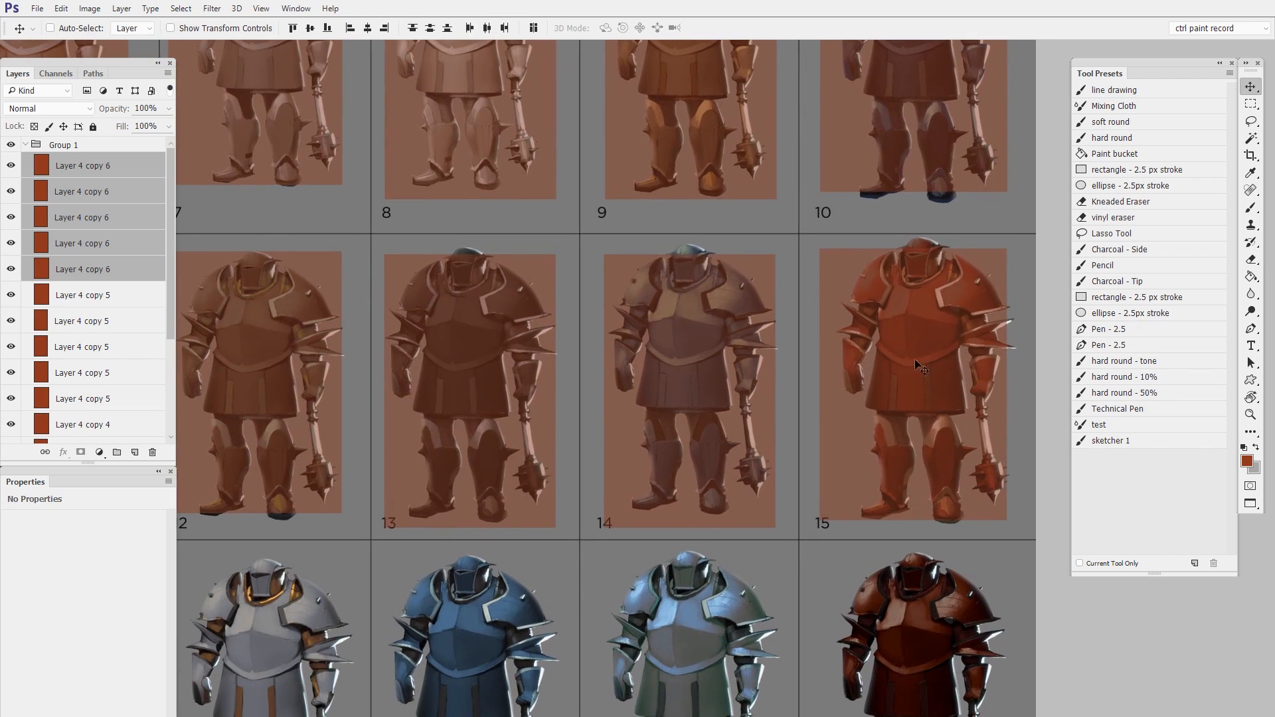
pyautogui.press('space')
pyautogui.moveTo(679, 403); pyautogui.dragTo(778, 438)
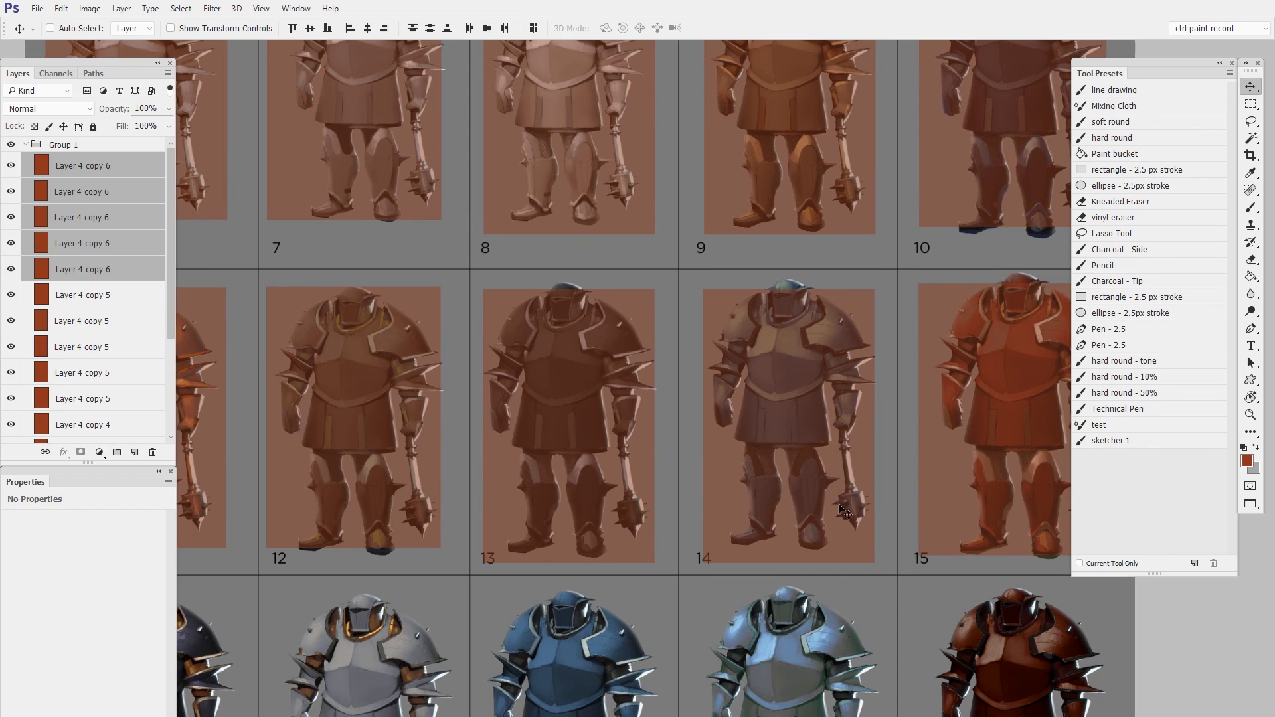
pyautogui.hotkey('ctrl', 'space')
pyautogui.moveTo(918, 478); pyautogui.dragTo(778, 409)
pyautogui.press('space')
pyautogui.moveTo(899, 347); pyautogui.dragTo(898, 486)
# Select only the rectangle over figure 18 and shift it so it covers the helmet
pyautogui.click(126, 273)
pyautogui.press('space')
pyautogui.moveTo(658, 500); pyautogui.dragTo(705, 458)
pyautogui.hotkey('ctrl', 'space')
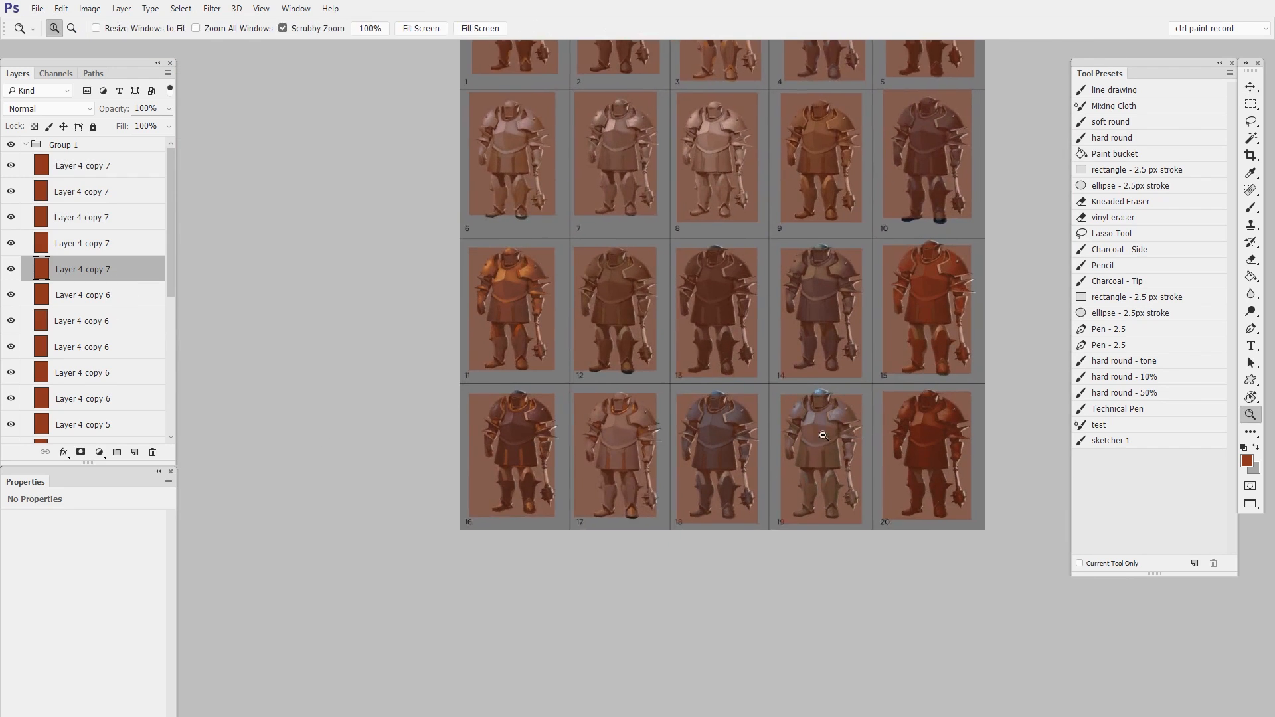
pyautogui.moveTo(808, 437); pyautogui.dragTo(840, 428)
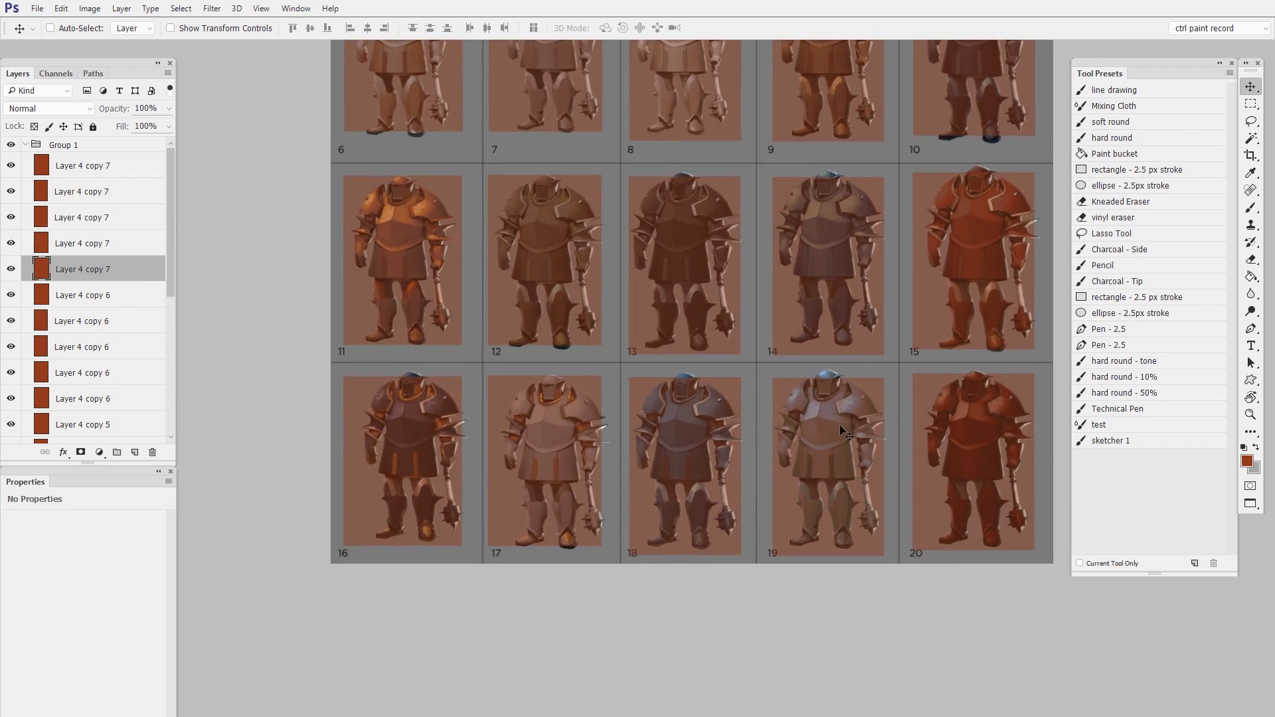
pyautogui.keyDown('ctrl'); pyautogui.click(710, 486); pyautogui.keyUp('ctrl')
pyautogui.moveTo(704, 496); pyautogui.dragTo(716, 479)
pyautogui.hotkey('ctrl', 'space')
pyautogui.click(713, 487)
pyautogui.hotkey('ctrl', 'space')
pyautogui.click(706, 472)
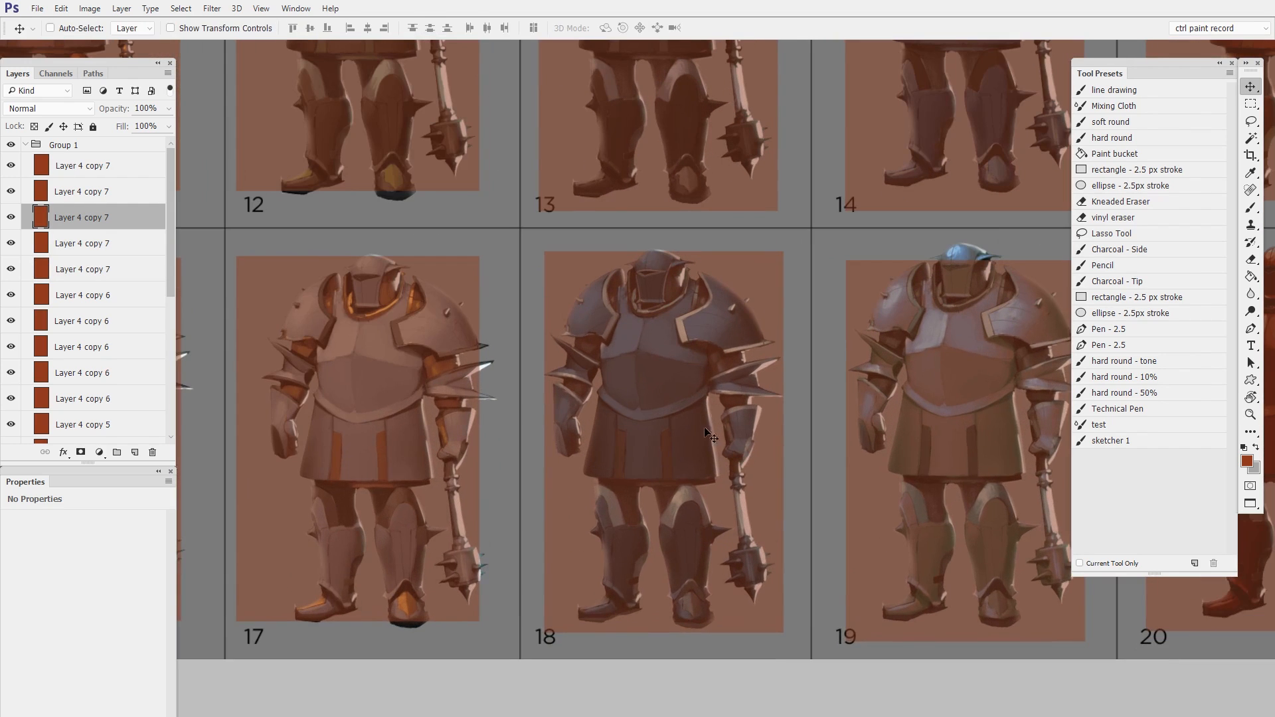
# Select the rectangle over figure 19 and extend its upper edge to cover the helmet
pyautogui.keyDown('ctrl'); pyautogui.click(945, 432); pyautogui.keyUp('ctrl')
pyautogui.keyDown('ctrl'); pyautogui.click(724, 488); pyautogui.keyUp('ctrl')
pyautogui.moveTo(974, 458); pyautogui.dragTo(786, 481)
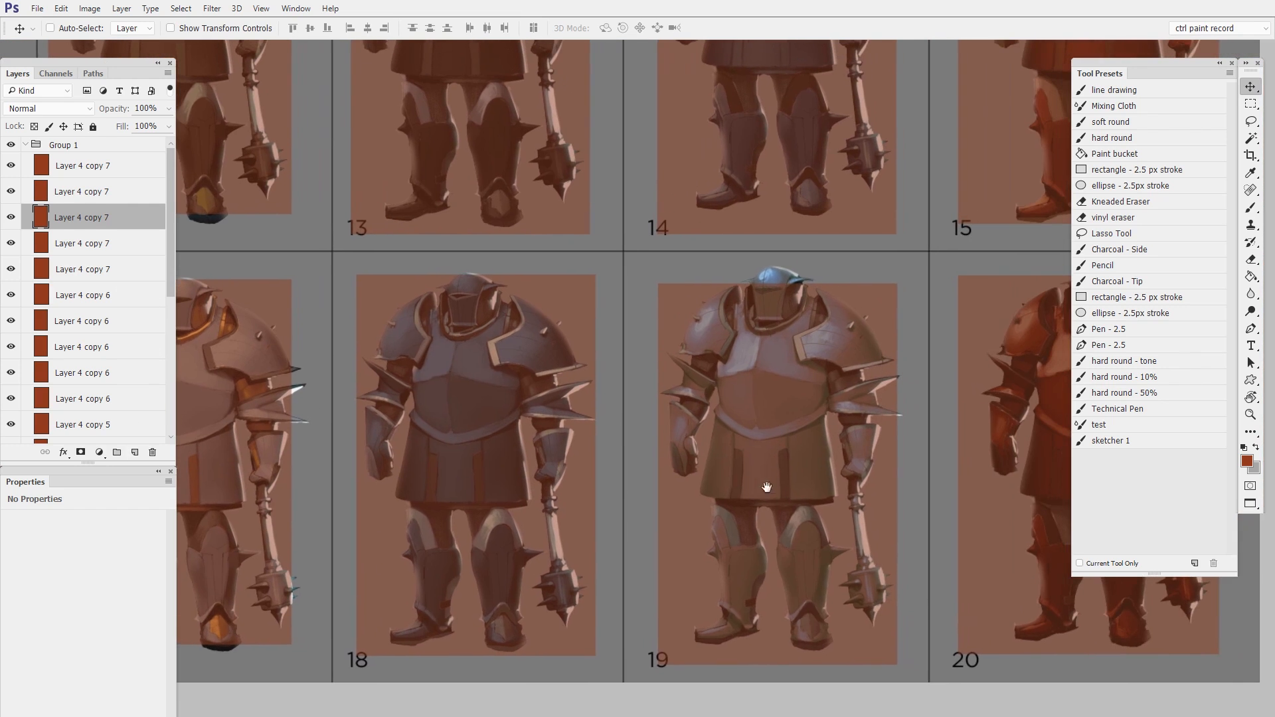
pyautogui.keyDown('ctrl'); pyautogui.click(790, 502); pyautogui.keyUp('ctrl')
pyautogui.hotkey('ctrl', 't')
pyautogui.moveTo(777, 281); pyautogui.dragTo(779, 260)
pyautogui.press('Return')
# Raise the lower edge of figure 19's rectangle until it clears the number label
pyautogui.moveTo(920, 566); pyautogui.dragTo(920, 489)
pyautogui.hotkey('ctrl', 'space')
pyautogui.click(787, 505)
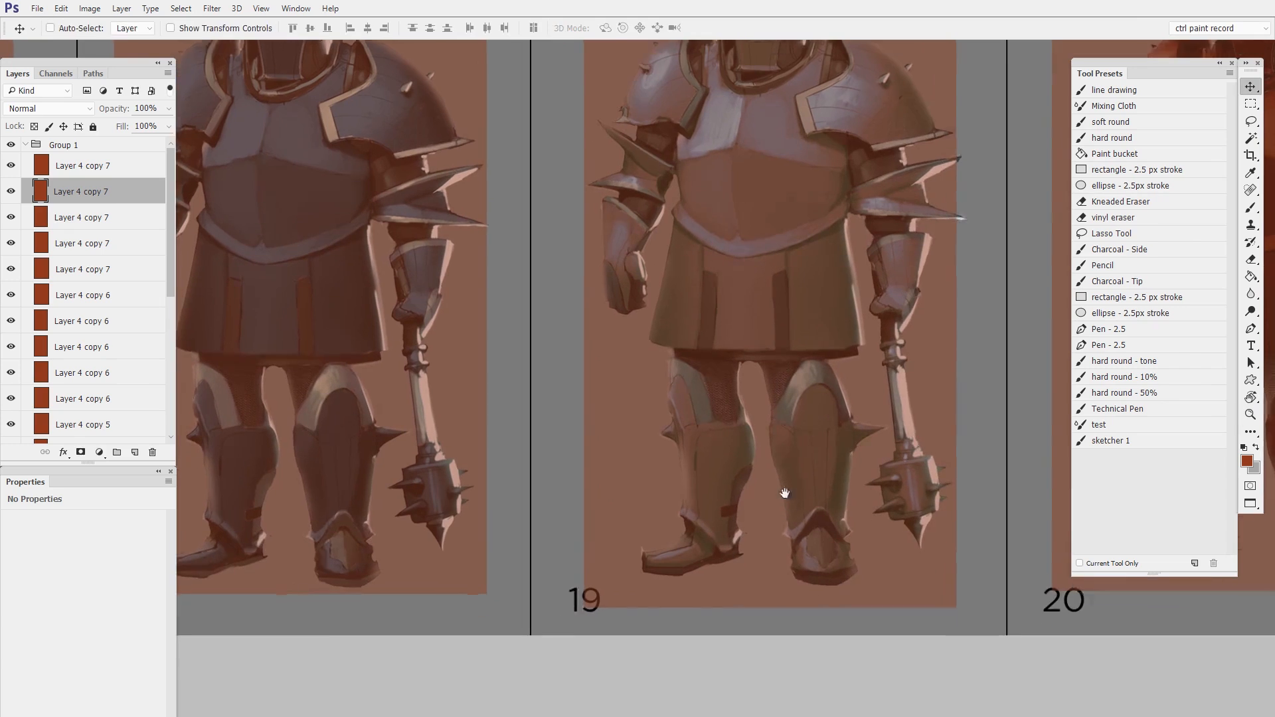
pyautogui.hotkey('ctrl', 't')
pyautogui.moveTo(769, 595); pyautogui.dragTo(826, 560)
pyautogui.press('Return')
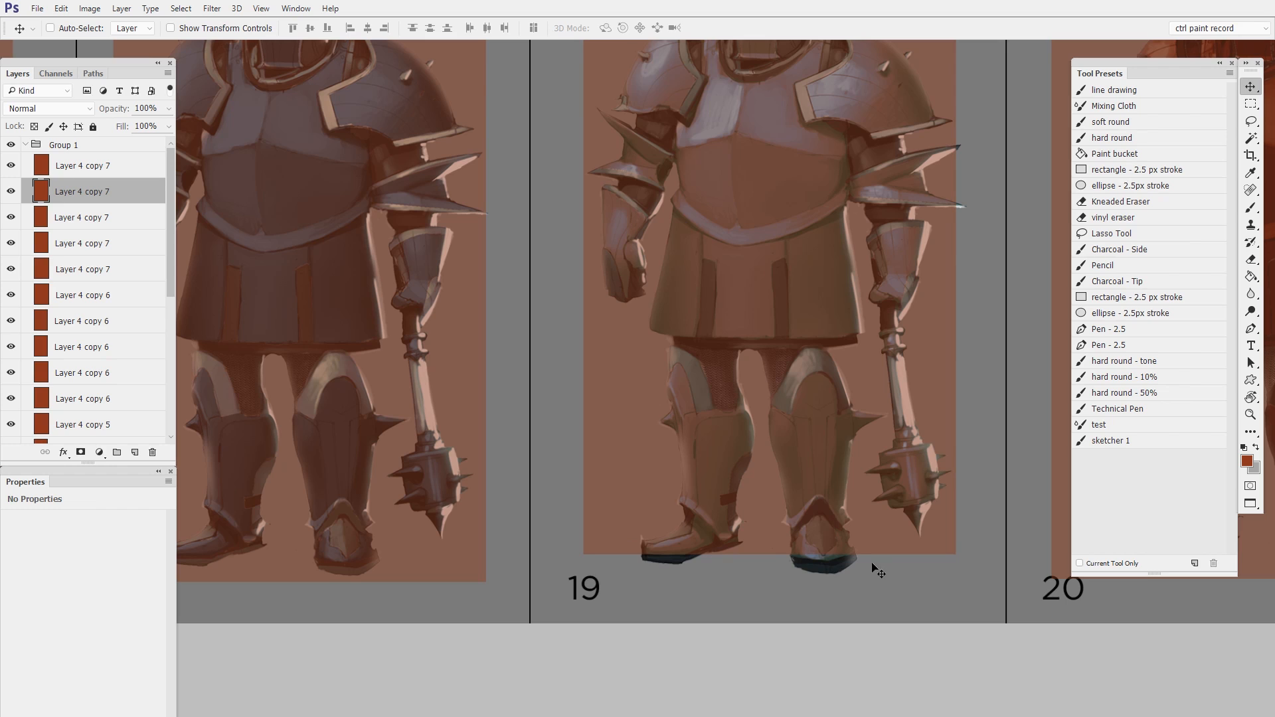
# Duplicate figure 19's rectangle and squash the copy into a short strip covering the boots beside the number label
pyautogui.moveTo(874, 568); pyautogui.dragTo(734, 460)
pyautogui.moveTo(851, 424); pyautogui.dragTo(800, 478)
pyautogui.moveTo(762, 287); pyautogui.dragTo(800, 410)
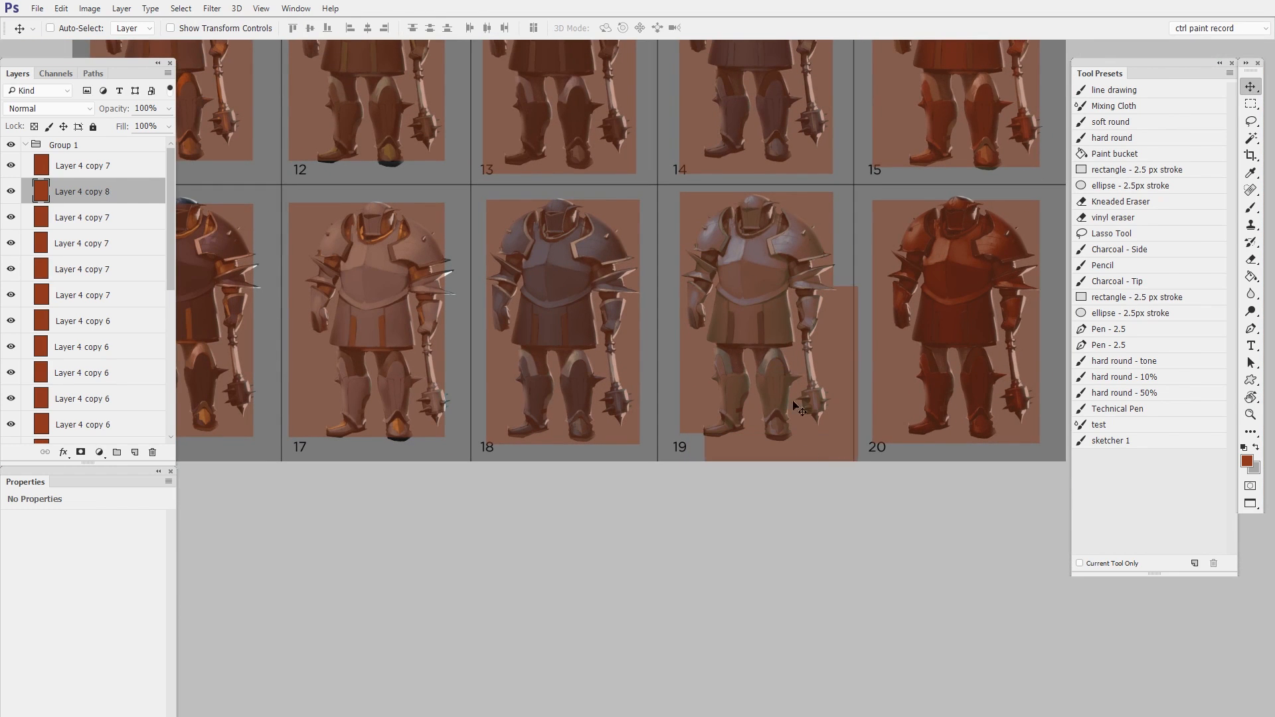
pyautogui.hotkey('ctrl', 't')
pyautogui.moveTo(858, 286); pyautogui.dragTo(890, 434)
pyautogui.press('Return')
pyautogui.moveTo(802, 440); pyautogui.dragTo(797, 435)
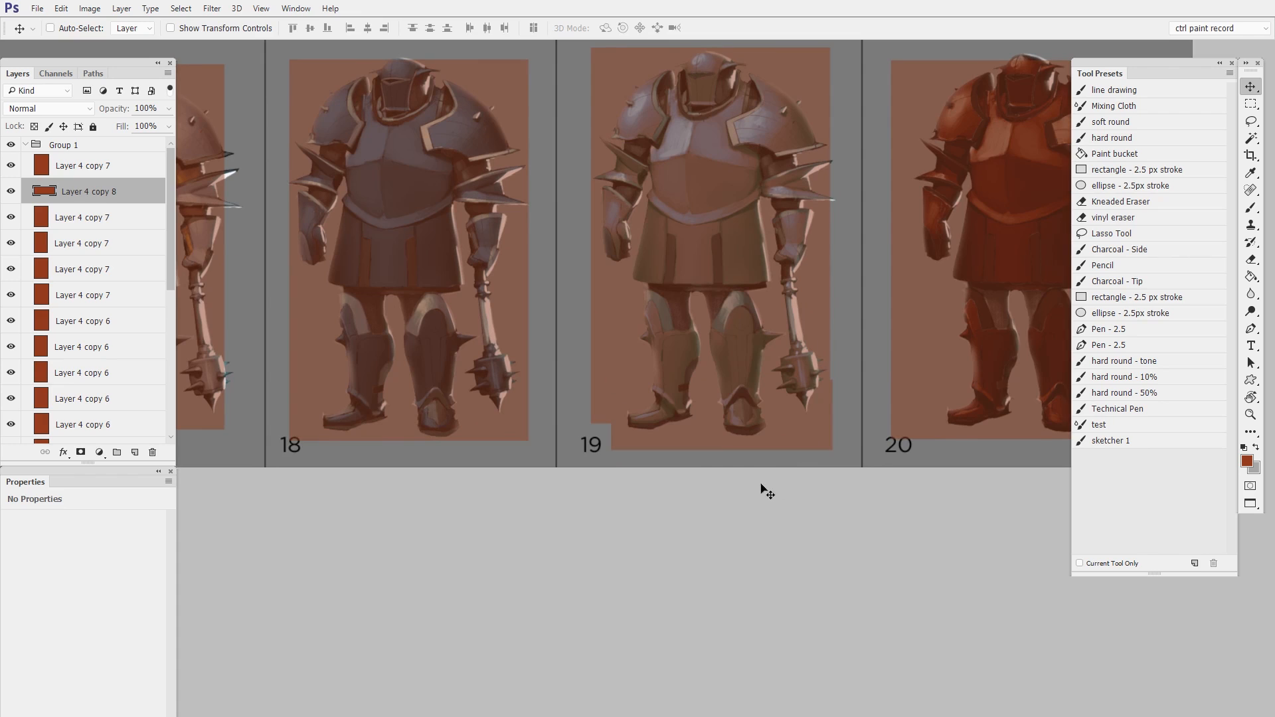
# Raise the lower edge of figure 18's rectangle until it clears the number label
pyautogui.moveTo(630, 415); pyautogui.dragTo(811, 411)
pyautogui.keyDown('ctrl'); pyautogui.click(692, 438); pyautogui.keyUp('ctrl')
pyautogui.hotkey('ctrl', 't')
pyautogui.moveTo(588, 441); pyautogui.dragTo(593, 426)
pyautogui.moveTo(647, 357); pyautogui.dragTo(646, 348)
pyautogui.press('Return')
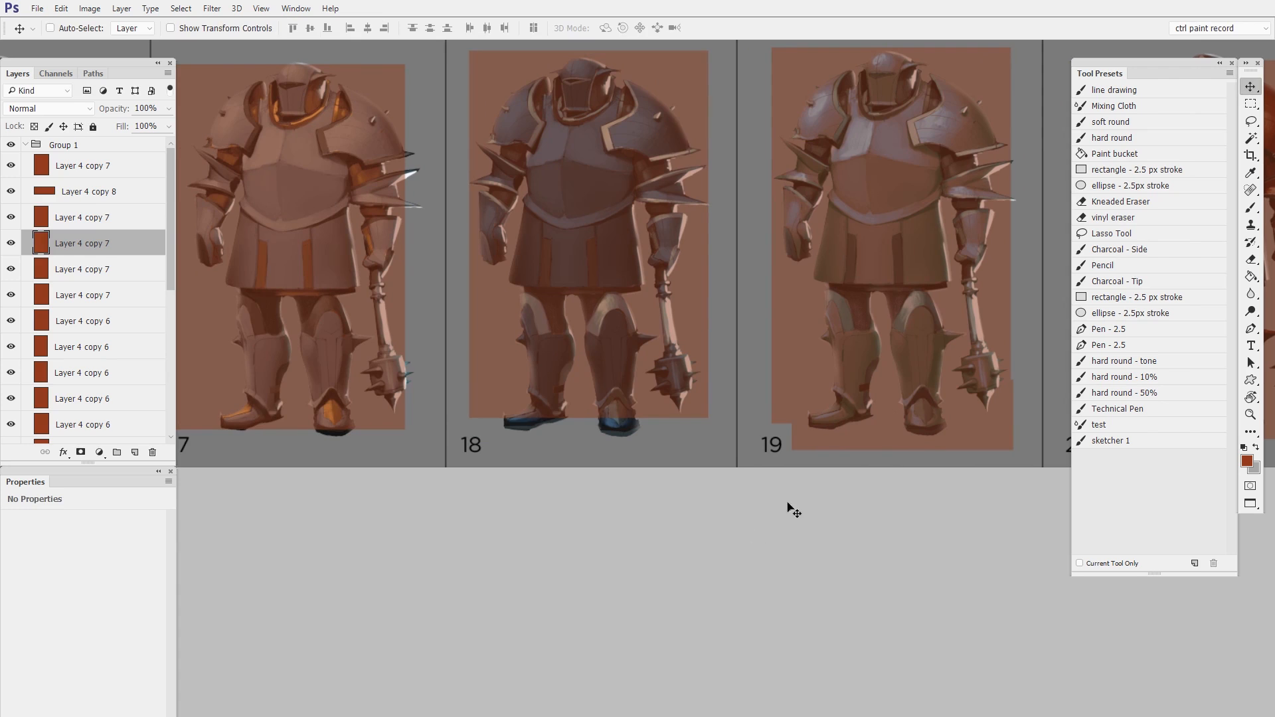
# Duplicate figure 19's boot strip twice, placing the copies over the boots of figures 18 and 17 beside their number labels
pyautogui.keyDown('ctrl'); pyautogui.click(926, 442); pyautogui.keyUp('ctrl')
pyautogui.moveTo(925, 442); pyautogui.dragTo(724, 506)
pyautogui.moveTo(849, 510); pyautogui.dragTo(642, 517)
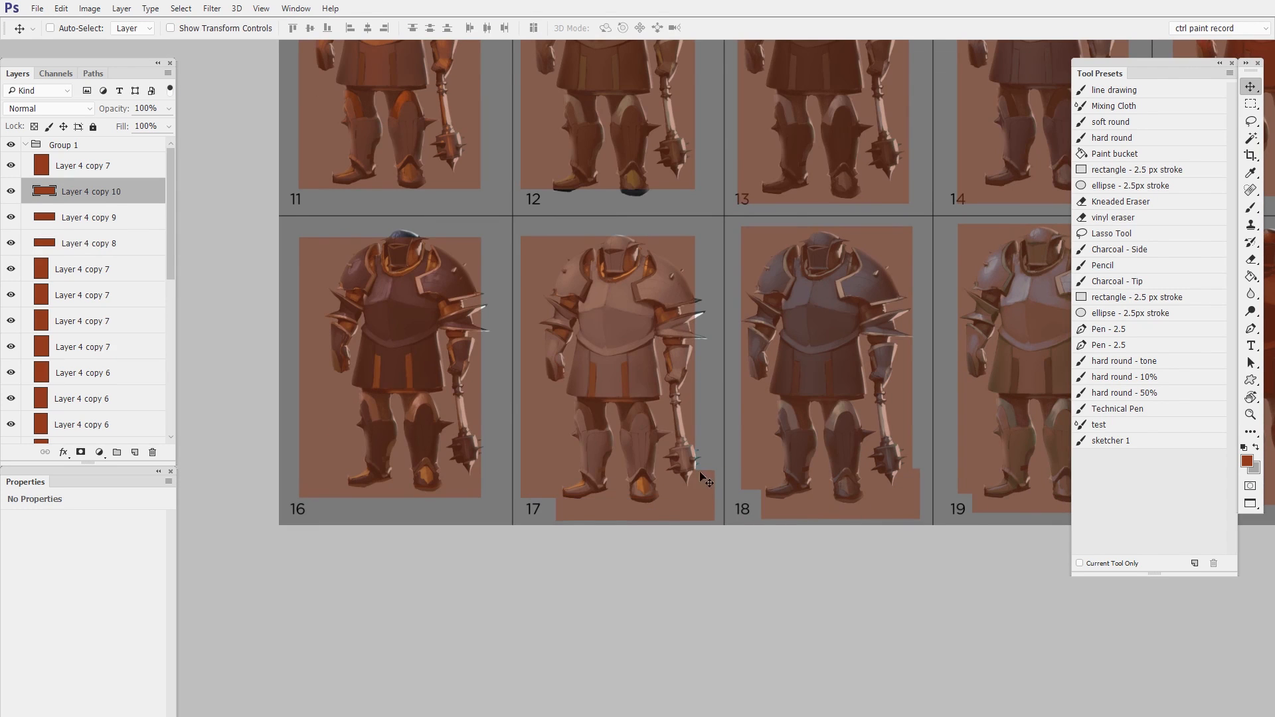
# Widen figure 17's rectangle to cover the arm spikes and extend its upper edge slightly above the helmet
pyautogui.keyDown('ctrl'); pyautogui.click(687, 425); pyautogui.keyUp('ctrl')
pyautogui.hotkey('ctrl', 't')
pyautogui.moveTo(695, 367); pyautogui.dragTo(704, 369)
pyautogui.press('Return')
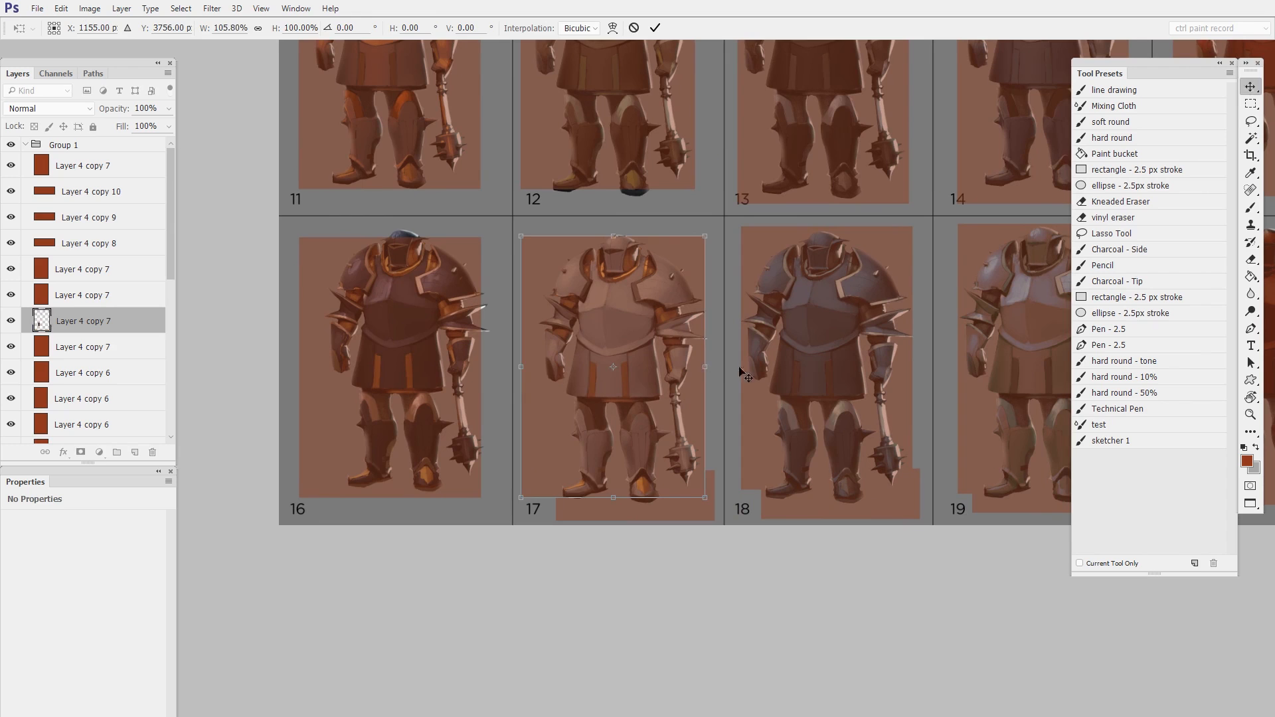
pyautogui.press('z')
pyautogui.moveTo(718, 310); pyautogui.dragTo(746, 374)
pyautogui.hotkey('ctrl', 't')
pyautogui.moveTo(697, 278); pyautogui.dragTo(708, 271)
pyautogui.press('Return')
# Extend figure 16's rectangle upward to cover the helmet and outward to cover the arm spikes
pyautogui.moveTo(579, 463); pyautogui.dragTo(943, 449)
pyautogui.keyDown('ctrl'); pyautogui.click(672, 302); pyautogui.keyUp('ctrl')
pyautogui.hotkey('ctrl', 't')
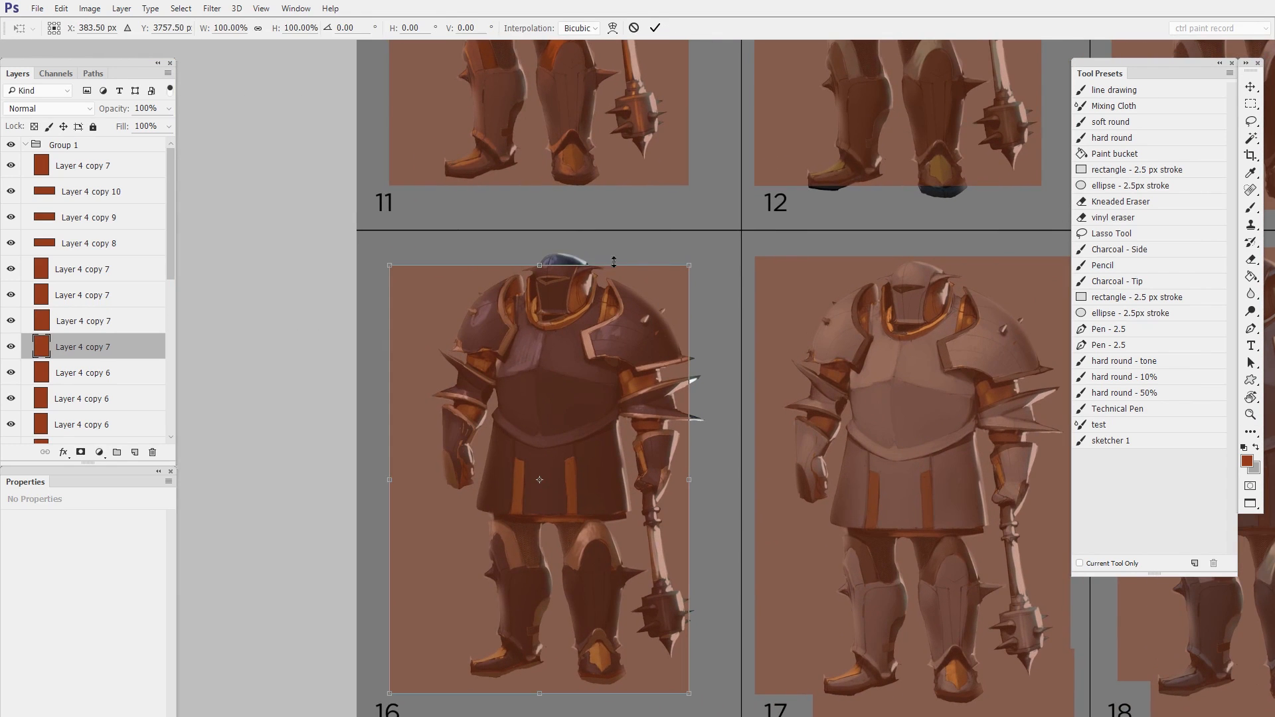
pyautogui.moveTo(543, 250); pyautogui.dragTo(543, 246)
pyautogui.press('Return')
pyautogui.moveTo(715, 557); pyautogui.dragTo(715, 404)
pyautogui.hotkey('ctrl', 't')
pyautogui.moveTo(688, 540); pyautogui.dragTo(694, 543)
pyautogui.press('Return')
# Place a duplicate of the boot strip over figure 12's boots, keeping it clear of the number label
pyautogui.moveTo(1002, 489); pyautogui.dragTo(903, 643)
pyautogui.moveTo(902, 253); pyautogui.dragTo(821, 168)
pyautogui.moveTo(842, 643); pyautogui.dragTo(800, 114)
pyautogui.moveTo(818, 212); pyautogui.dragTo(443, 561)
pyautogui.moveTo(439, 563); pyautogui.dragTo(438, 566)
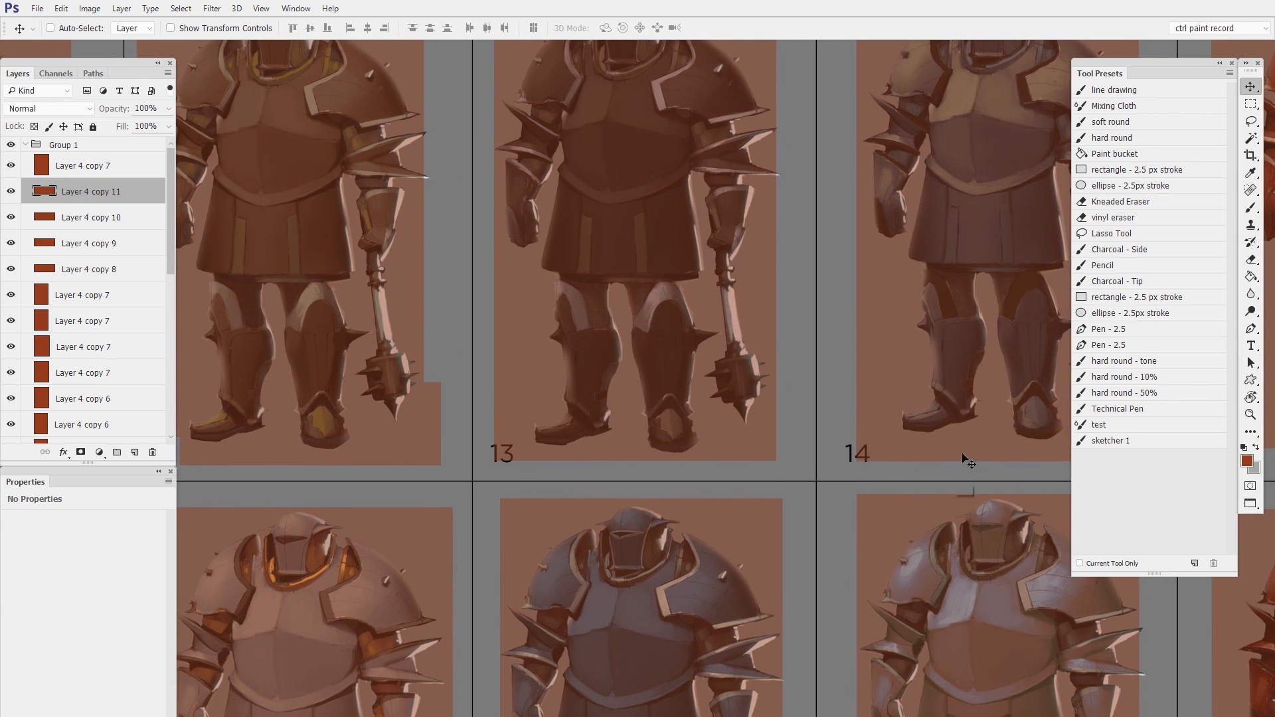
# Raise the lower edge of figure 14's rectangle so the number label is uncovered
pyautogui.keyDown('ctrl'); pyautogui.click(965, 458); pyautogui.keyUp('ctrl')
pyautogui.hotkey('ctrl', 't')
pyautogui.moveTo(998, 461); pyautogui.dragTo(1001, 438)
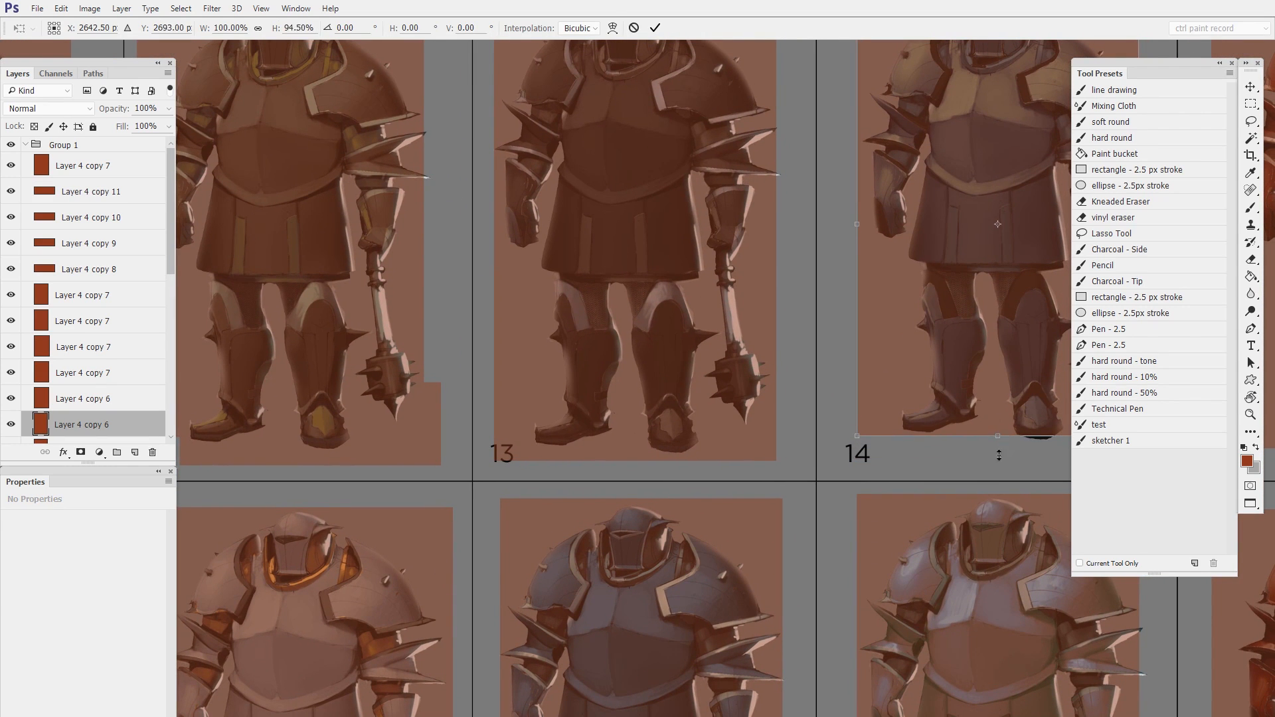
pyautogui.press('Return')
# Copy figure 12's boot strip over to figure 14's boots beside the number label
pyautogui.moveTo(844, 527); pyautogui.dragTo(808, 513)
pyautogui.keyDown('ctrl'); pyautogui.keyDown('alt'); pyautogui.moveTo(353, 430); pyautogui.dragTo(823, 415); pyautogui.keyUp('alt'); pyautogui.keyUp('ctrl')
pyautogui.moveTo(865, 499); pyautogui.dragTo(735, 514)
pyautogui.moveTo(868, 537); pyautogui.dragTo(706, 578)
# Shorten figure 15's rectangle from below until its number label is free
pyautogui.keyDown('ctrl'); pyautogui.click(802, 447); pyautogui.keyUp('ctrl')
pyautogui.hotkey('ctrl', 't')
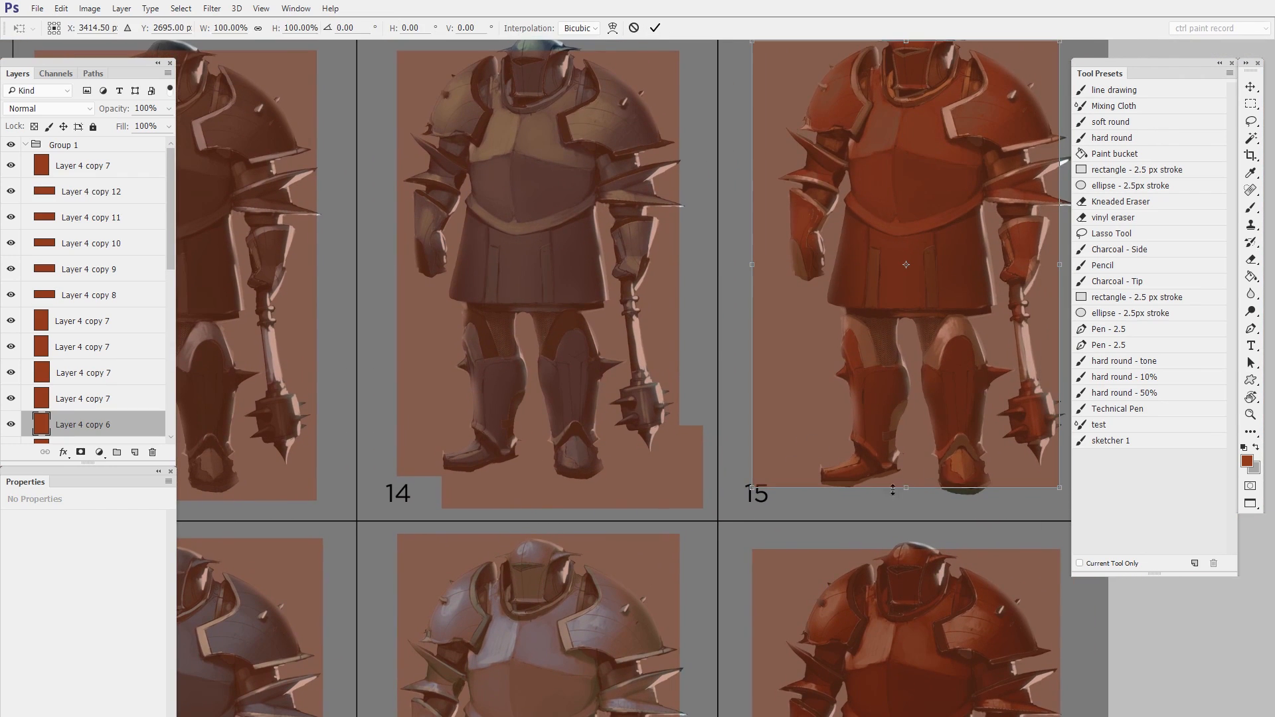
pyautogui.moveTo(908, 483); pyautogui.dragTo(907, 468)
pyautogui.press('Return')
# Duplicate figure 14's boot strip and fit the copy over figure 15's boots beside the number label
pyautogui.keyDown('alt'); pyautogui.moveTo(649, 496); pyautogui.dragTo(748, 502); pyautogui.keyUp('alt')
pyautogui.hotkey('ctrl', 'z')
pyautogui.keyDown('ctrl'); pyautogui.click(688, 505); pyautogui.keyUp('ctrl')
pyautogui.keyDown('alt'); pyautogui.moveTo(633, 498); pyautogui.dragTo(768, 530); pyautogui.keyUp('alt')
pyautogui.moveTo(850, 512); pyautogui.dragTo(826, 542)
pyautogui.hotkey('ctrl', 't')
pyautogui.press('Return')
# Duplicate the rectangle group as a backup and hide the copy
pyautogui.press('z')
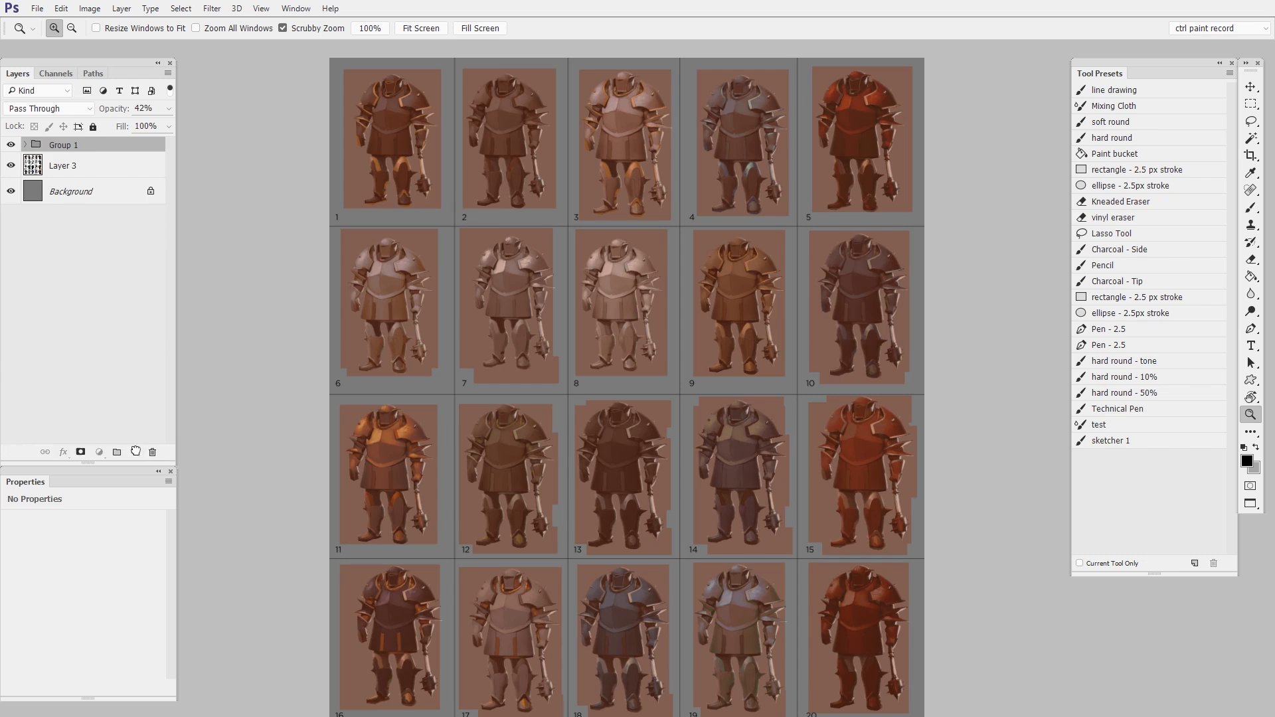
pyautogui.moveTo(136, 452); pyautogui.dragTo(135, 451)
pyautogui.click(11, 145)
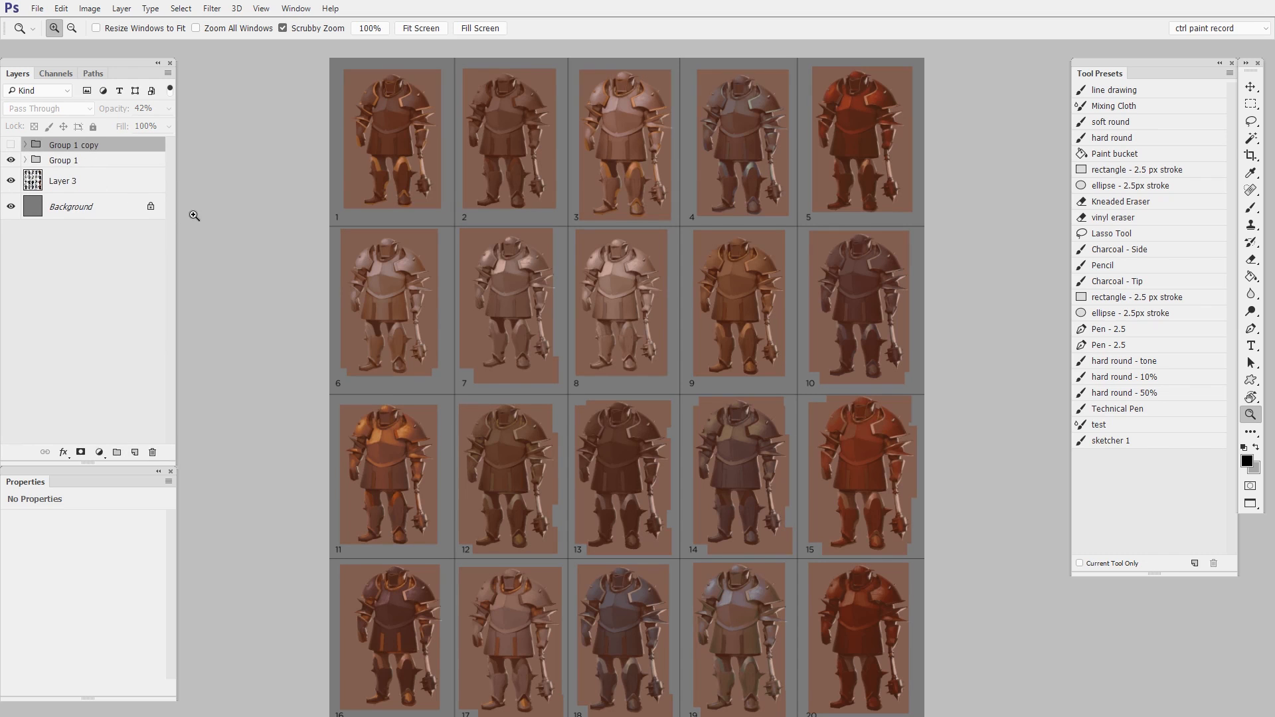
# Set the original Group 1 to 100% opacity and merge it into a single layer
pyautogui.click(111, 160)
pyautogui.click(170, 113)
pyautogui.moveTo(142, 127); pyautogui.dragTo(177, 128)
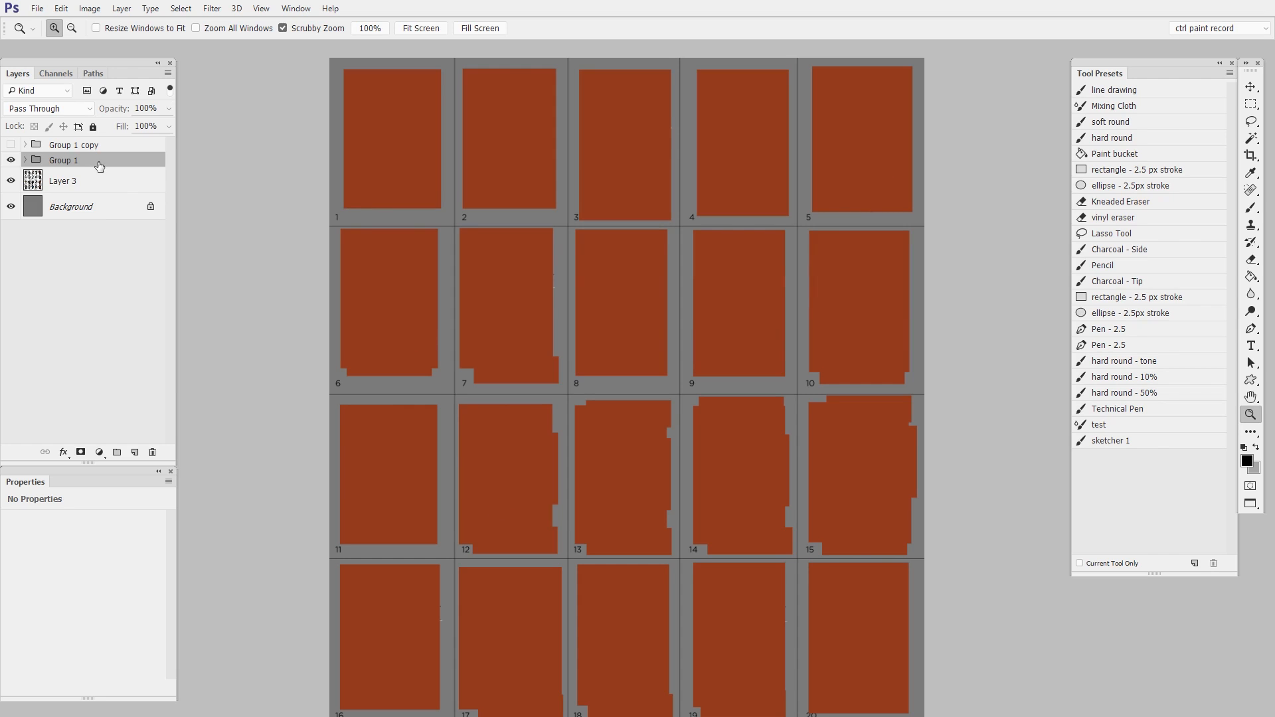
pyautogui.hotkey('ctrl', 'e')
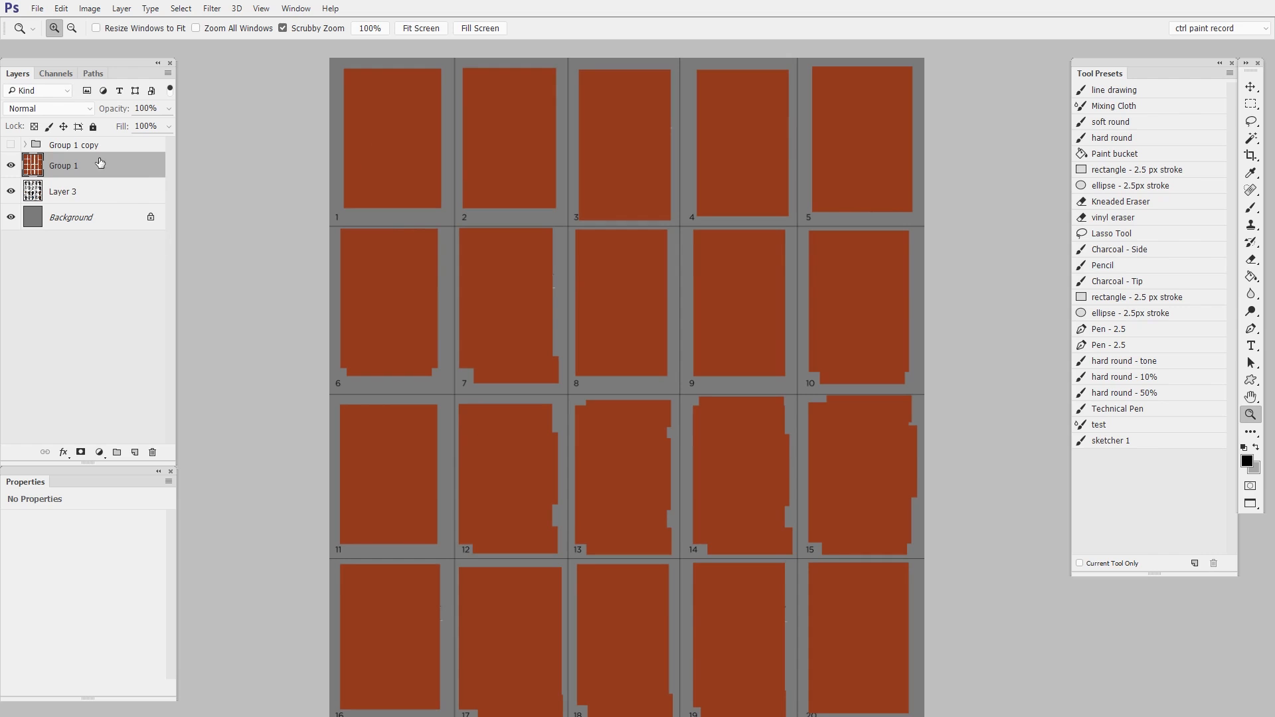
# Load the merged Group 1 layer's shape as a selection, hide that layer, and make Layer 3 active
pyautogui.keyDown('ctrl'); pyautogui.click(34, 170); pyautogui.keyUp('ctrl')
pyautogui.click(11, 165)
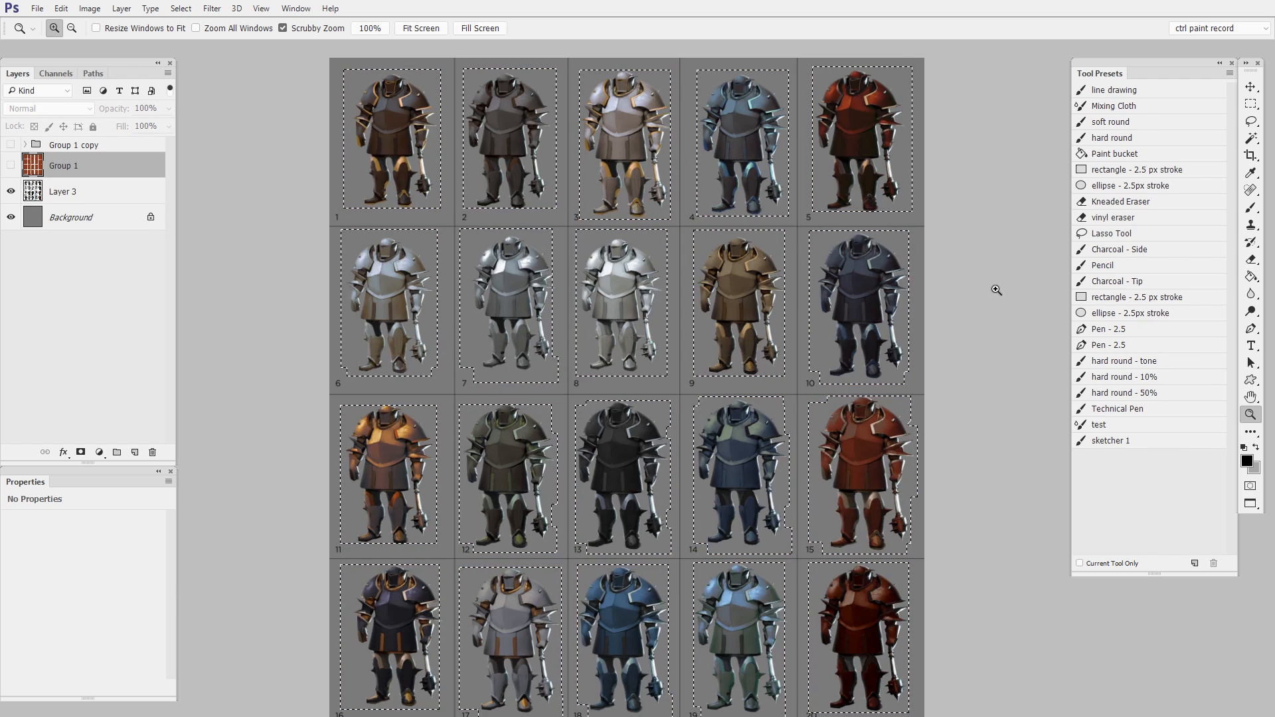
pyautogui.click(152, 194)
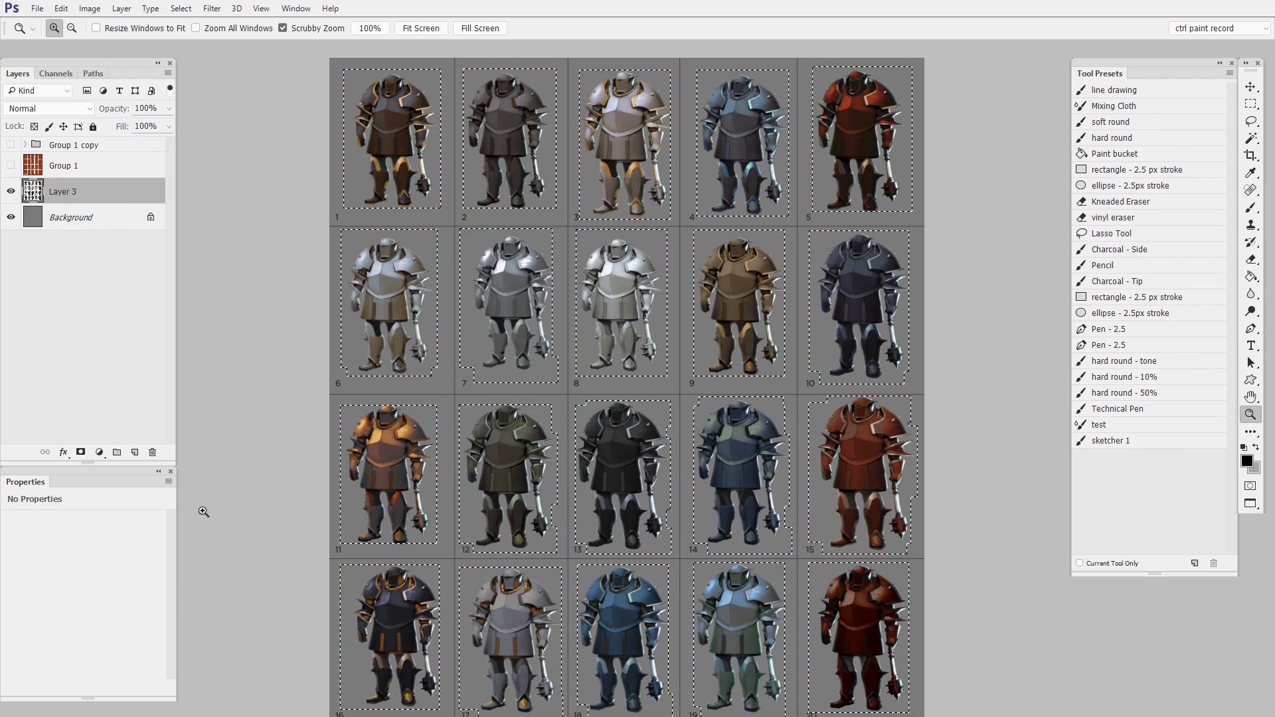
# Invert the selection, delete the grid lines and number labels from Layer 3, and deselect
pyautogui.hotkey('ctrl', 'shift', 'i')
pyautogui.press('Delete')
pyautogui.hotkey('ctrl', 'd')
pyautogui.moveTo(689, 275); pyautogui.dragTo(719, 251)
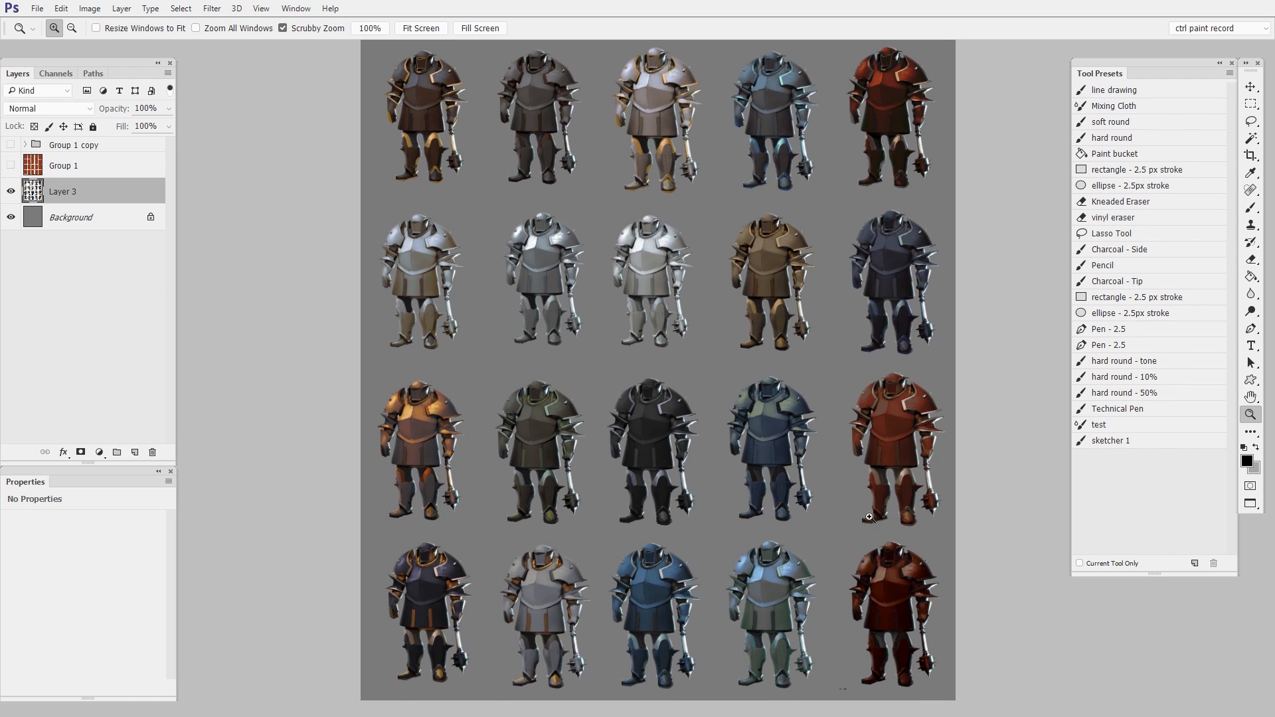
# Undo the deletion of the grid and labels and clear the restored selection
pyautogui.hotkey('ctrl', 'alt', 'z')
pyautogui.hotkey('ctrl', 'alt', 'z')
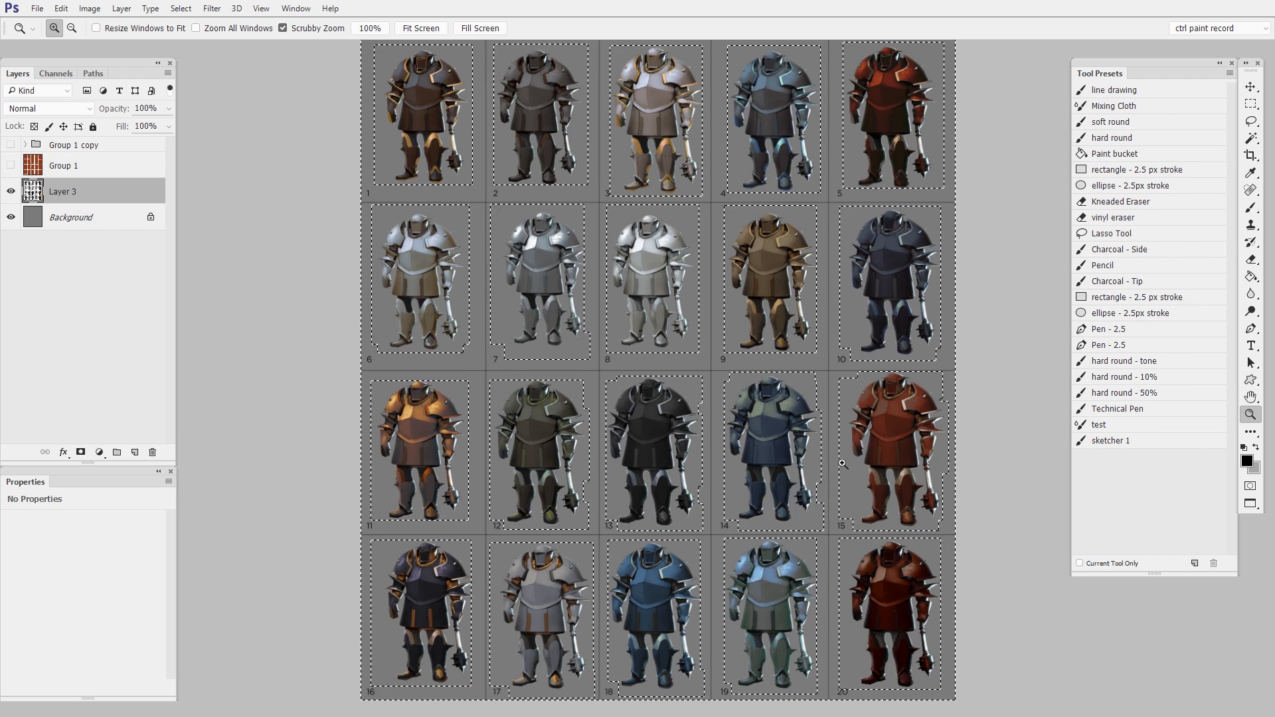
pyautogui.hotkey('ctrl', 'd')
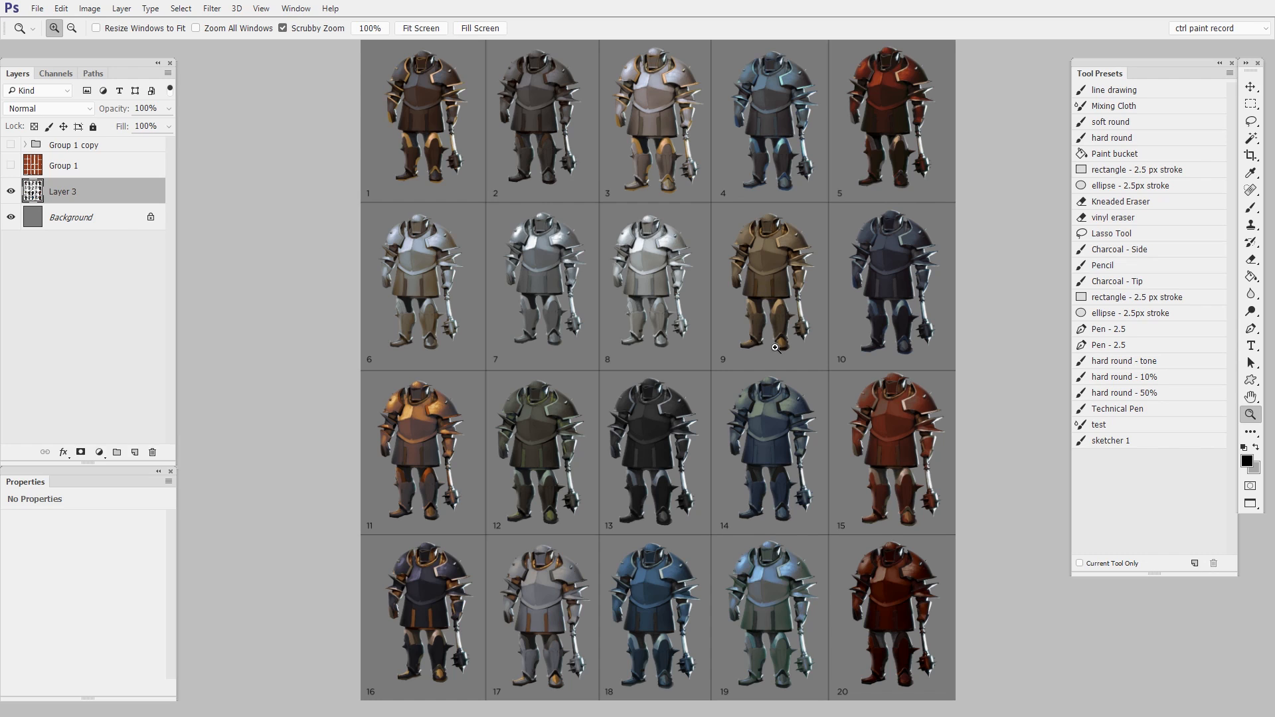
# Show the duplicate rectangle group and reposition figure 9's rectangle so it covers the whole figure from helmet to boots
pyautogui.click(830, 263)
pyautogui.click(856, 265)
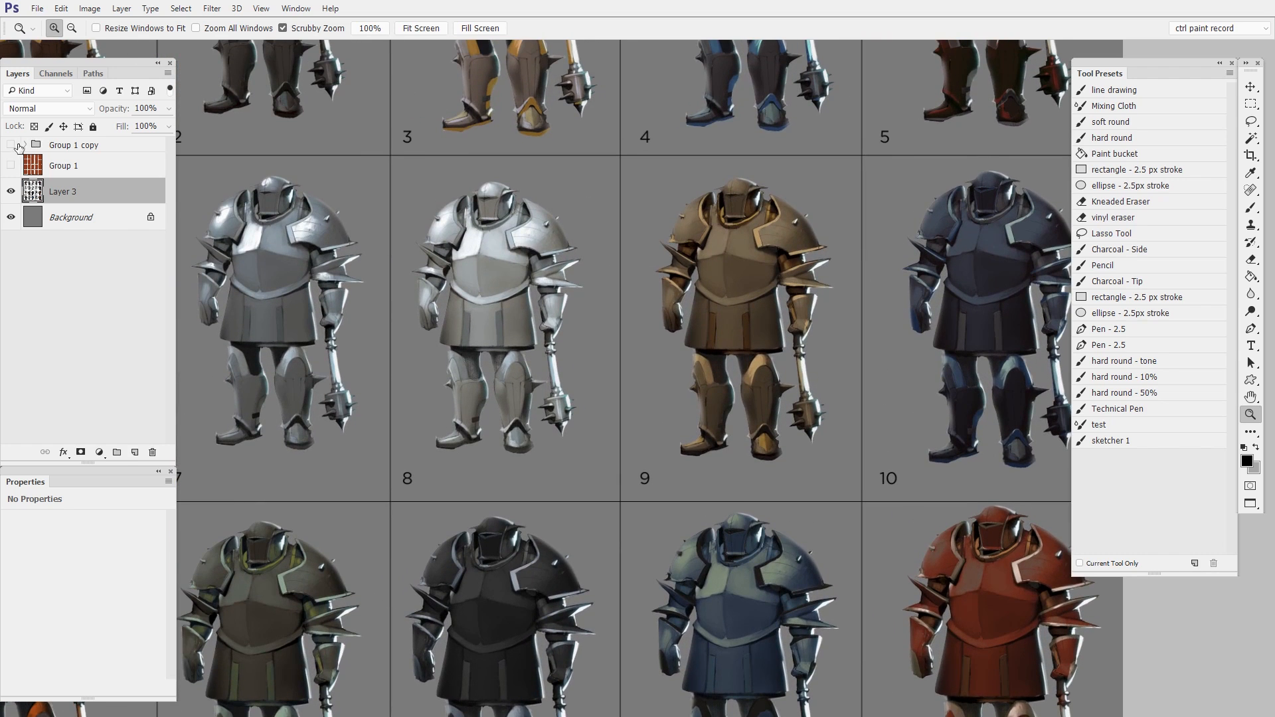
pyautogui.click(10, 144)
pyautogui.press('v')
pyautogui.moveTo(811, 233)
pyautogui.keyDown('ctrl'); pyautogui.mouseDown()
pyautogui.moveTo(862, 225)
pyautogui.moveTo(839, 264)
pyautogui.moveTo(817, 254)
pyautogui.mouseUp(); pyautogui.keyUp('ctrl')
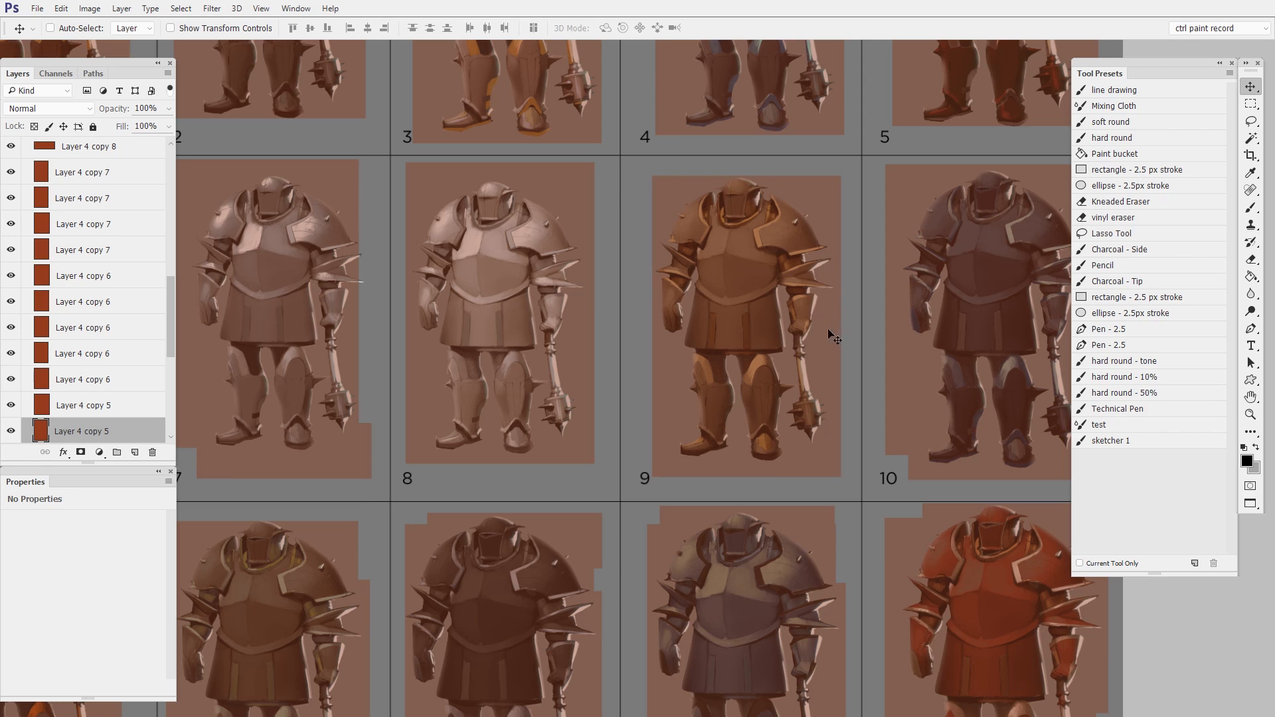
pyautogui.keyDown('ctrl'); pyautogui.moveTo(835, 334); pyautogui.dragTo(831, 321); pyautogui.keyUp('ctrl')
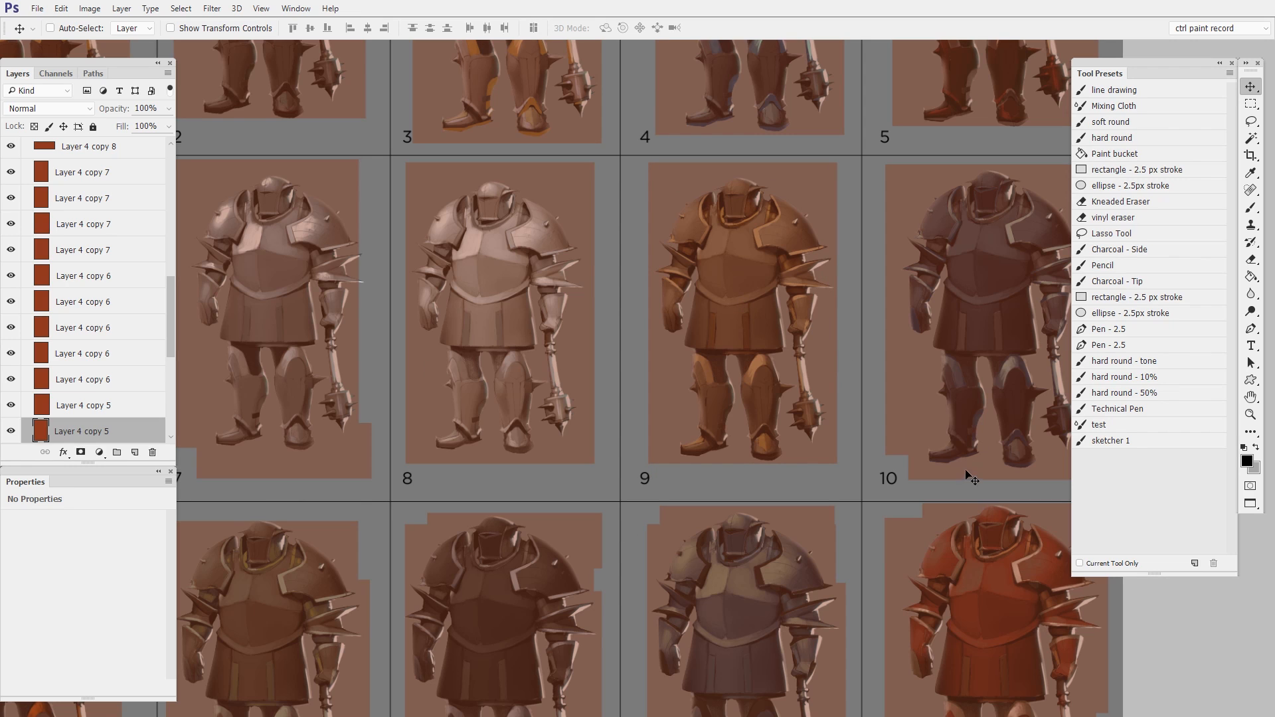
# Select the rectangle over figure 10 and nudge it slightly
pyautogui.moveTo(967, 441); pyautogui.dragTo(774, 460)
pyautogui.keyDown('ctrl'); pyautogui.click(902, 261); pyautogui.keyUp('ctrl')
pyautogui.moveTo(896, 254)
pyautogui.mouseDown()
pyautogui.moveTo(911, 240)
pyautogui.moveTo(881, 247)
pyautogui.moveTo(895, 258)
pyautogui.mouseUp()
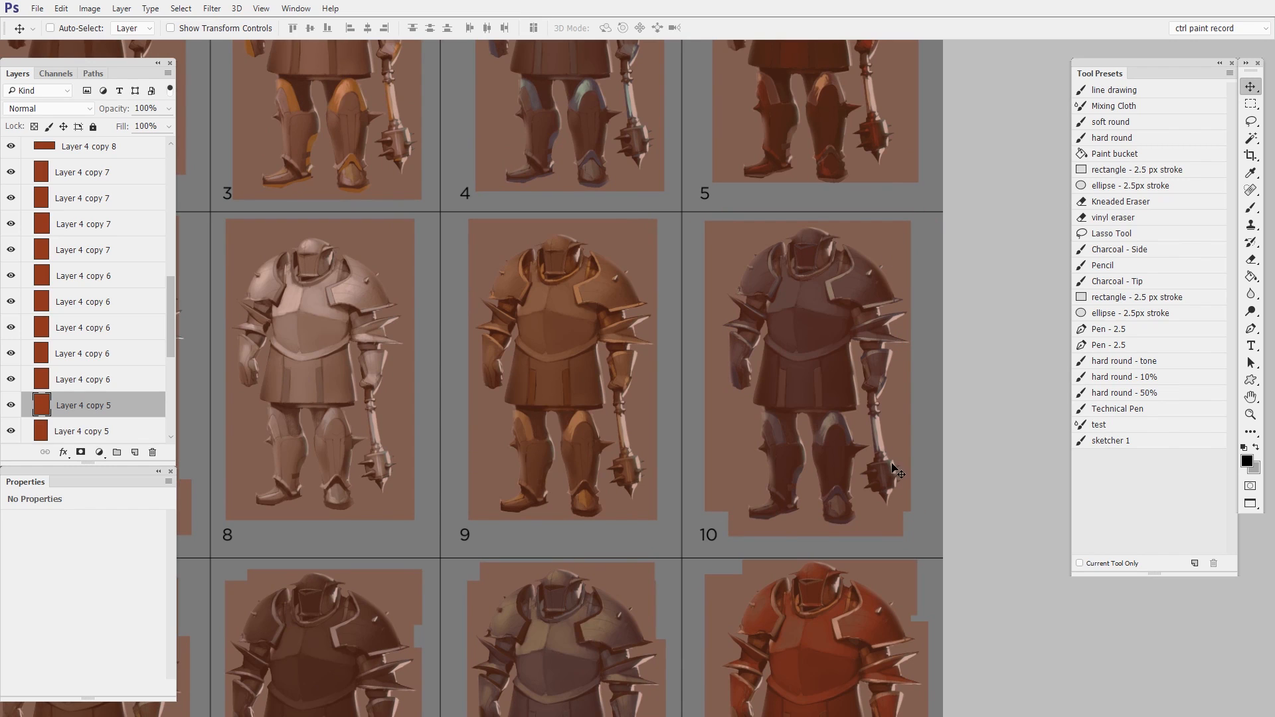